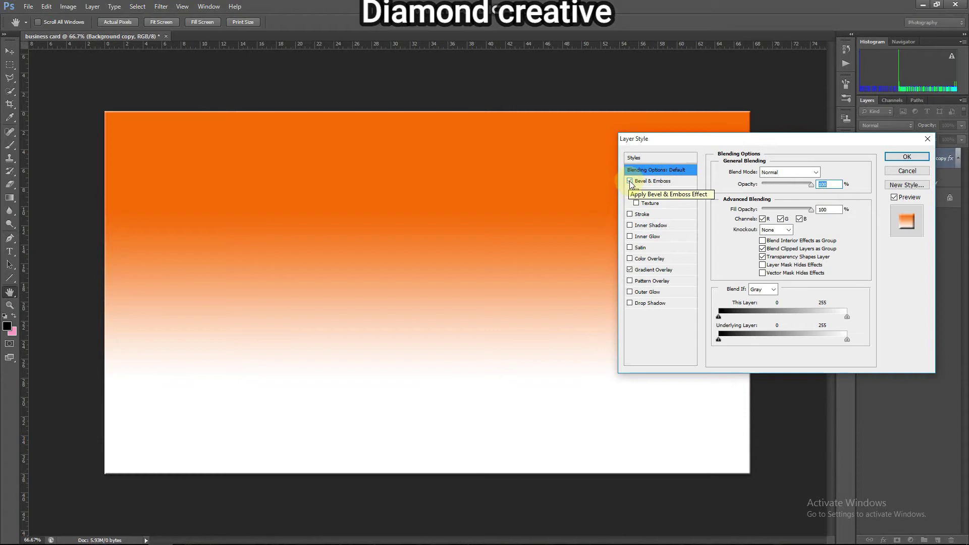
# - Enable Bevel & Emboss for the Background copy layer
pyautogui.click(631, 181)
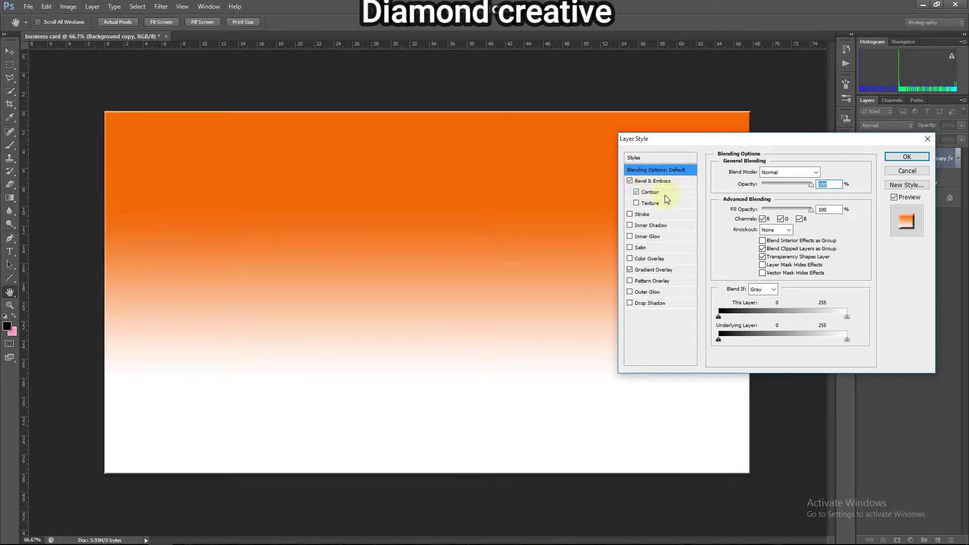
pyautogui.click(630, 215)
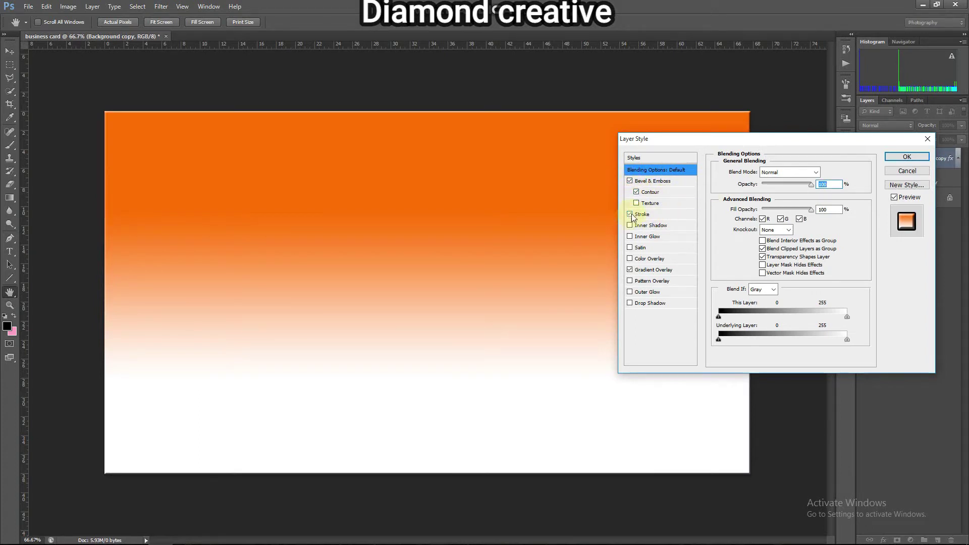
pyautogui.moveTo(783, 209); pyautogui.dragTo(849, 183)
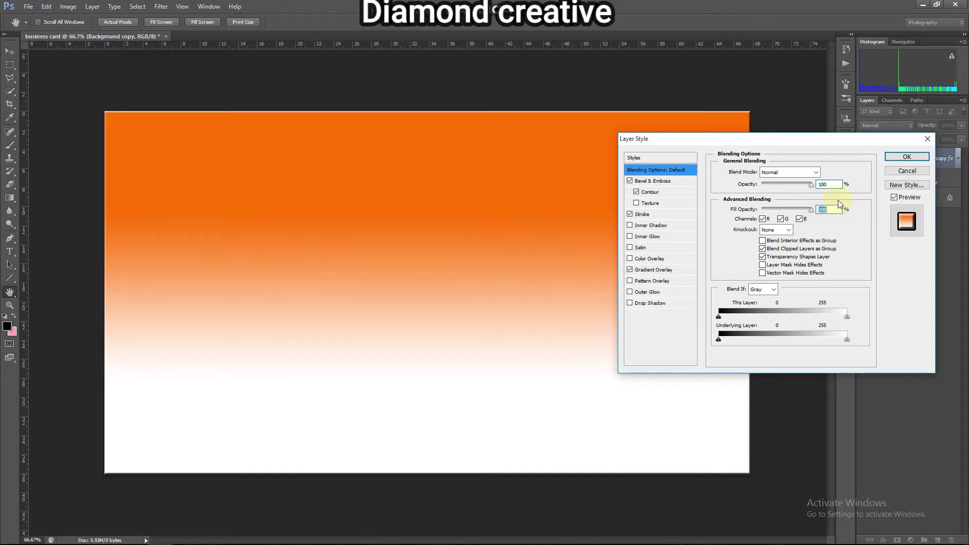
pyautogui.click(653, 216)
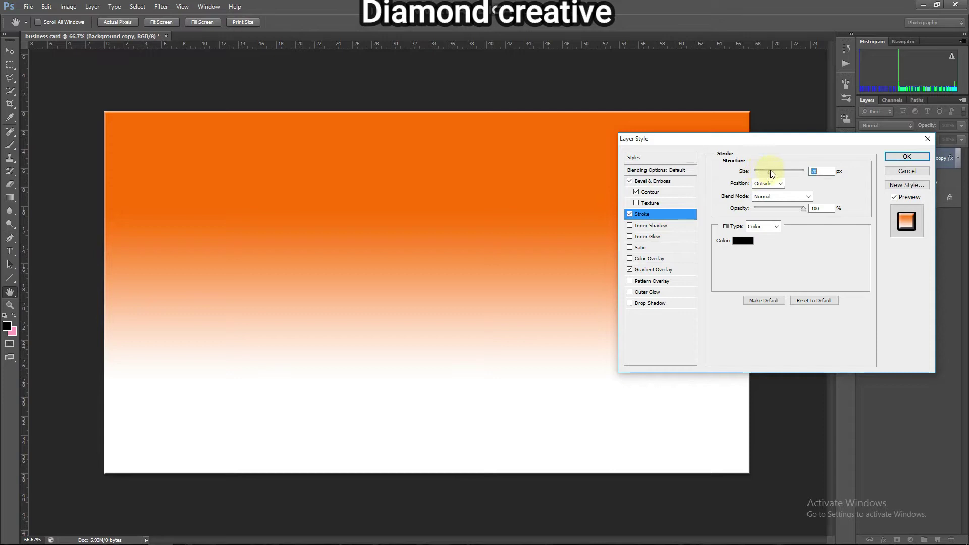
pyautogui.moveTo(780, 173); pyautogui.dragTo(782, 174)
pyautogui.moveTo(800, 210); pyautogui.dragTo(792, 207)
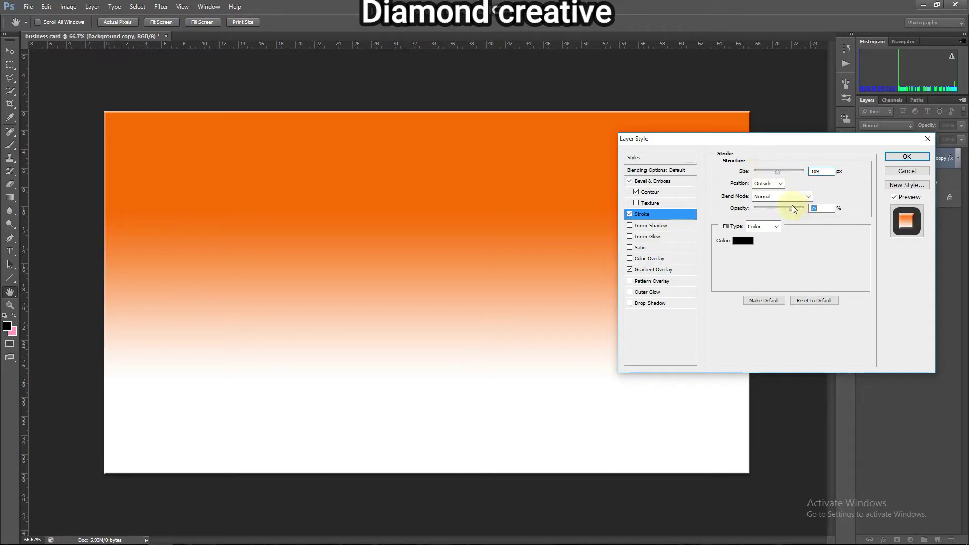
pyautogui.click(629, 214)
# - Adjust the bevel's contour curve on the Background copy layer and apply the layer style
pyautogui.click(651, 192)
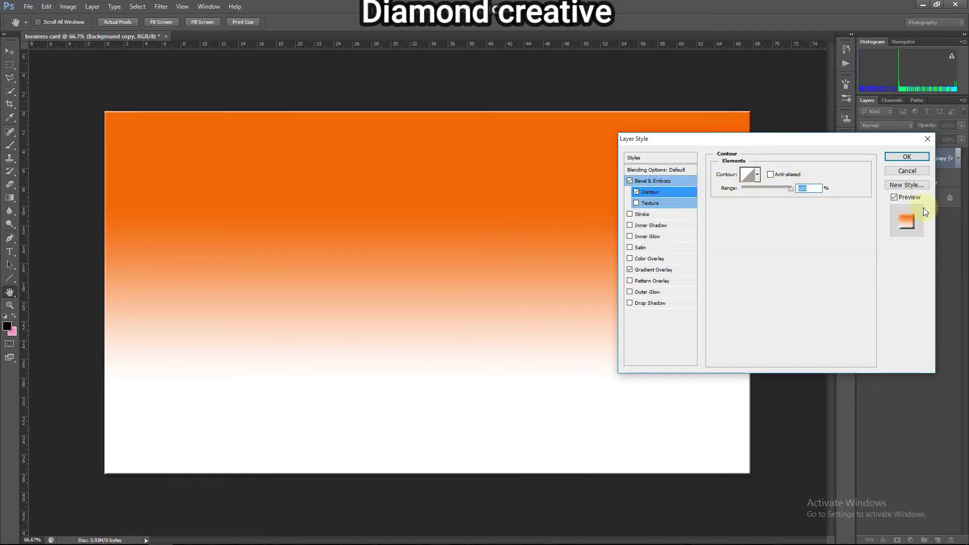
pyautogui.click(750, 175)
pyautogui.moveTo(459, 210); pyautogui.dragTo(504, 190)
pyautogui.click(557, 124)
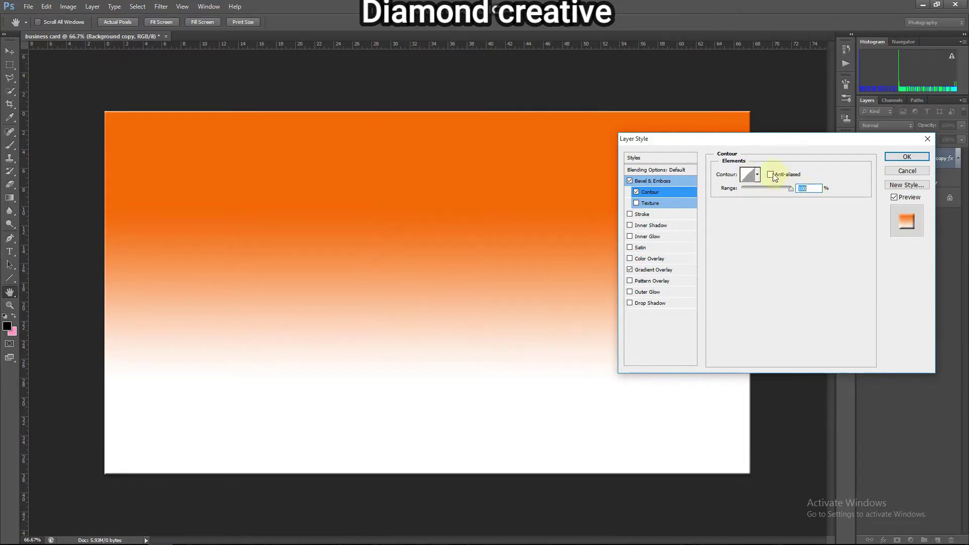
pyautogui.click(906, 156)
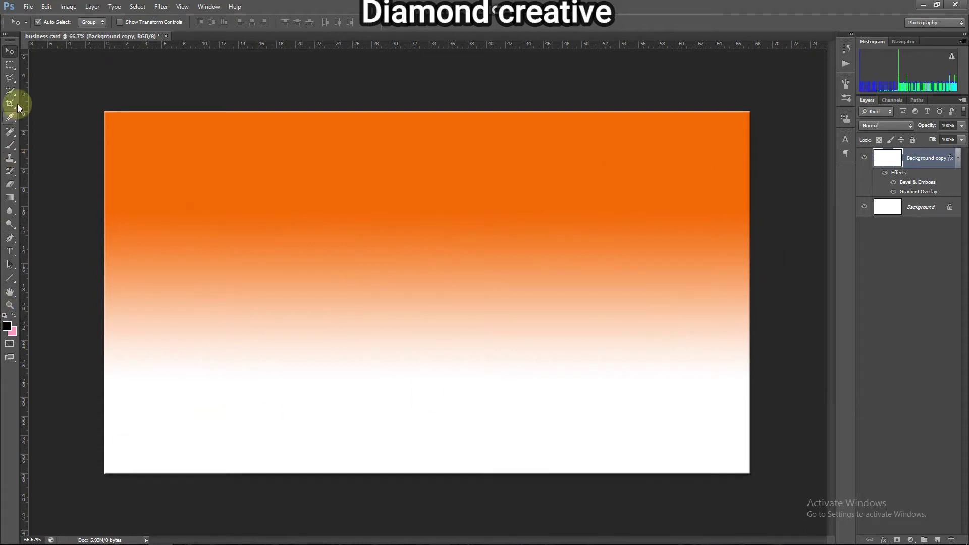
pyautogui.click(11, 79)
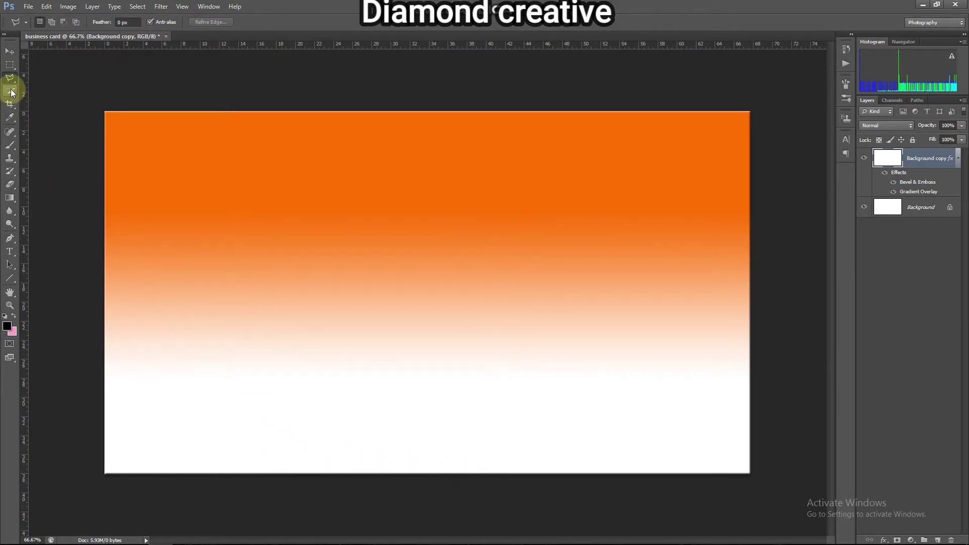
pyautogui.click(10, 64)
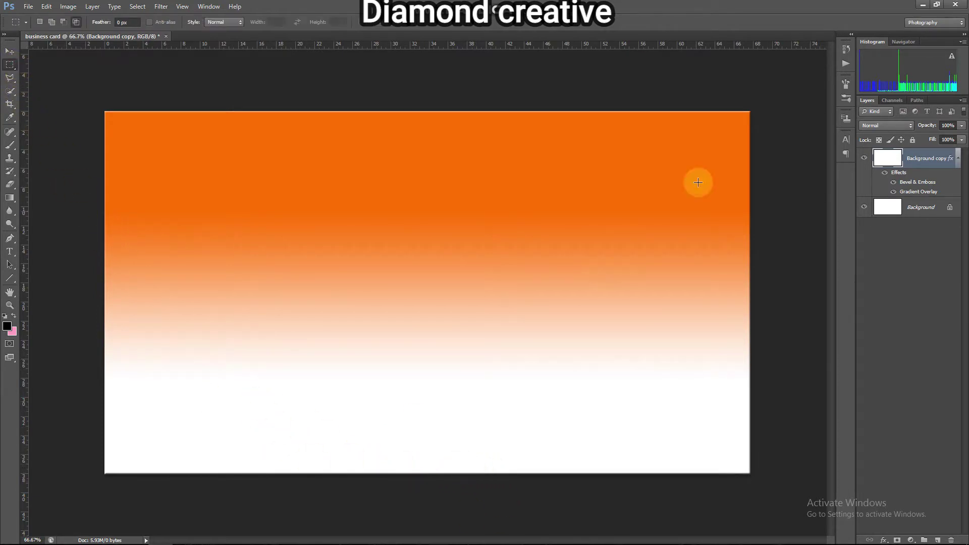
# - Place the blue diamond logo image from the file folder on the card's upper-left area
pyautogui.click(922, 5)
pyautogui.click(186, 534)
pyautogui.moveTo(740, 150); pyautogui.dragTo(259, 243)
pyautogui.moveTo(349, 218); pyautogui.dragTo(222, 158)
pyautogui.press('Return')
pyautogui.hotkey('ctrl', 't')
pyautogui.press('Return')
pyautogui.click(9, 250)
pyautogui.moveTo(174, 178); pyautogui.dragTo(262, 198)
pyautogui.click(210, 22)
pyautogui.click(211, 122)
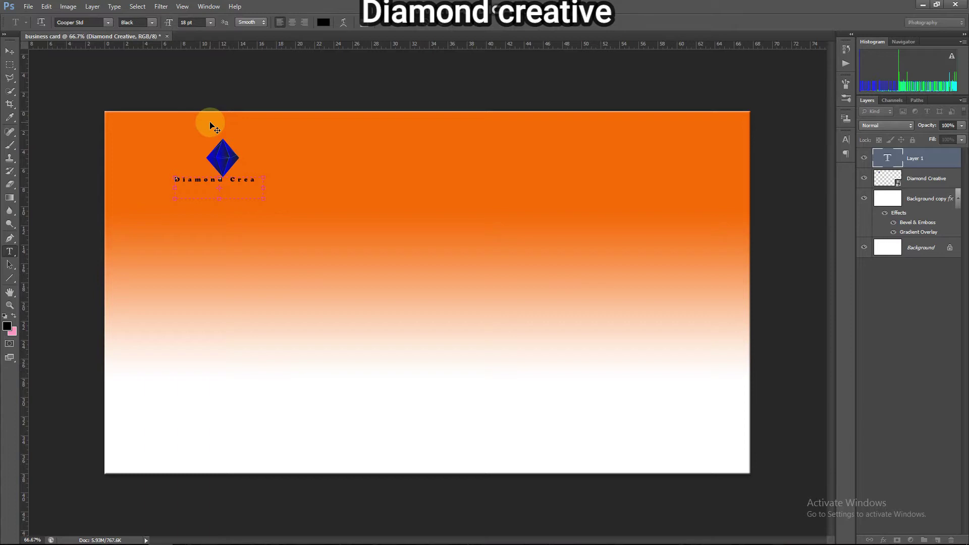
pyautogui.click(428, 24)
# - Add the text "Diamond Creative" in a wide text box beneath the diamond logo and enlarge it to 36 pt
pyautogui.moveTo(122, 177); pyautogui.dragTo(354, 199)
pyautogui.write('D')
pyautogui.click(210, 22)
pyautogui.click(207, 149)
pyautogui.write('iamond Creative')
pyautogui.hotkey('ctrl', 'a')
pyautogui.hotkey('ctrl', 'shift', '.')
pyautogui.hotkey('ctrl', 'shift', '.')
pyautogui.hotkey('ctrl', 'shift', '.')
pyautogui.hotkey('ctrl', 'shift', '.')
pyautogui.hotkey('ctrl', 'shift', '.')
pyautogui.hotkey('ctrl', 'shift', '.')
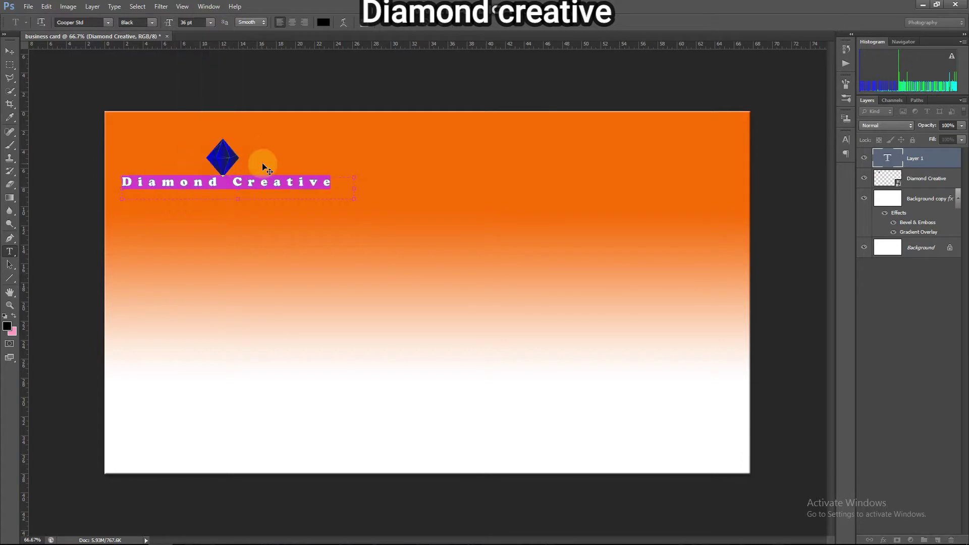
# - Nudge and commit the Diamond Creative text, and shift it together with the logo slightly to the right
pyautogui.moveTo(262, 170); pyautogui.dragTo(260, 167)
pyautogui.click(345, 186)
pyautogui.moveTo(332, 186); pyautogui.dragTo(121, 187)
pyautogui.moveTo(372, 207); pyautogui.dragTo(370, 207)
pyautogui.click(339, 185)
pyautogui.hotkey('ctrl', 'Return')
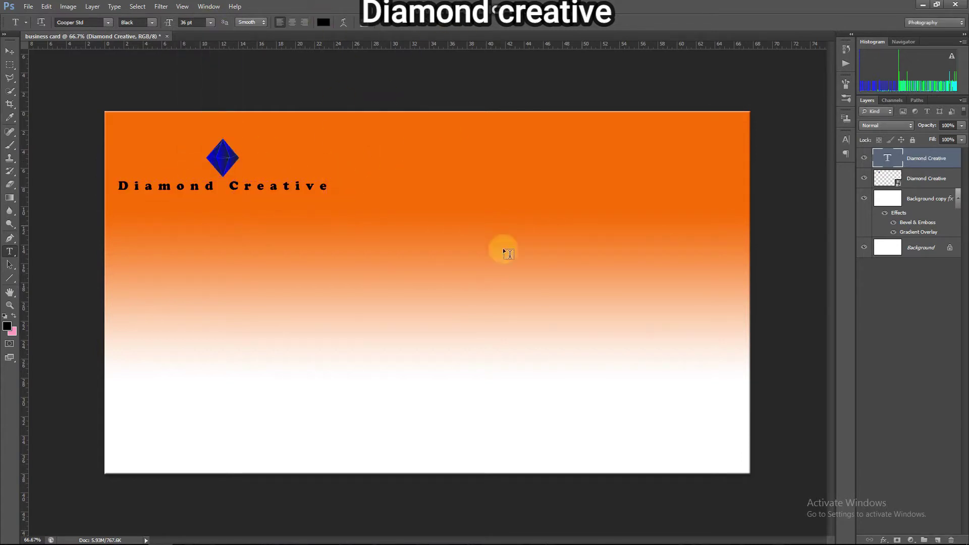
pyautogui.click(8, 49)
pyautogui.moveTo(251, 186); pyautogui.dragTo(277, 190)
# - Add seven horizontal guides below the Diamond Creative text, from about 10 to about 29 on the vertical ruler
pyautogui.moveTo(232, 45); pyautogui.dragTo(264, 207)
pyautogui.moveTo(328, 45); pyautogui.dragTo(325, 231)
pyautogui.moveTo(178, 46); pyautogui.dragTo(210, 257)
pyautogui.moveTo(277, 45); pyautogui.dragTo(320, 287)
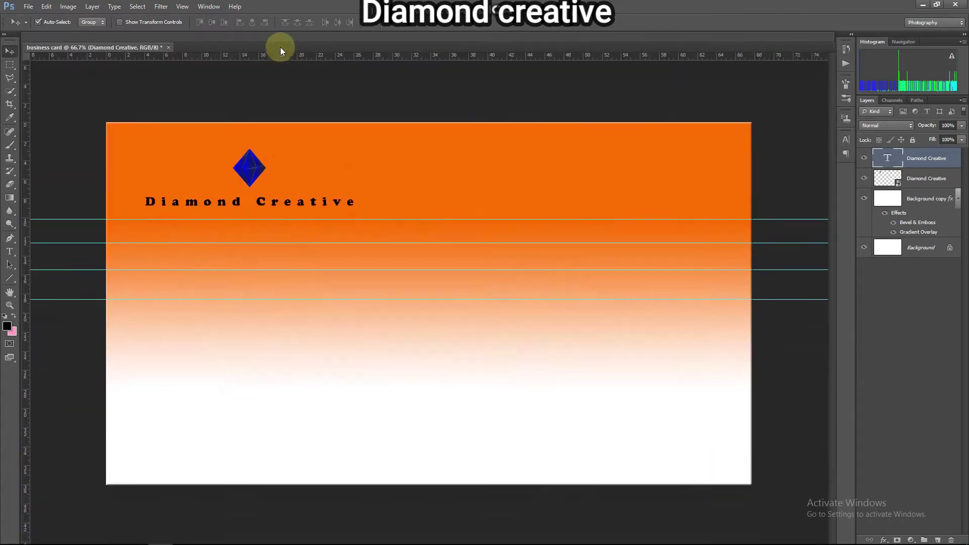
pyautogui.moveTo(287, 48); pyautogui.dragTo(355, 357)
pyautogui.moveTo(345, 46); pyautogui.dragTo(342, 392)
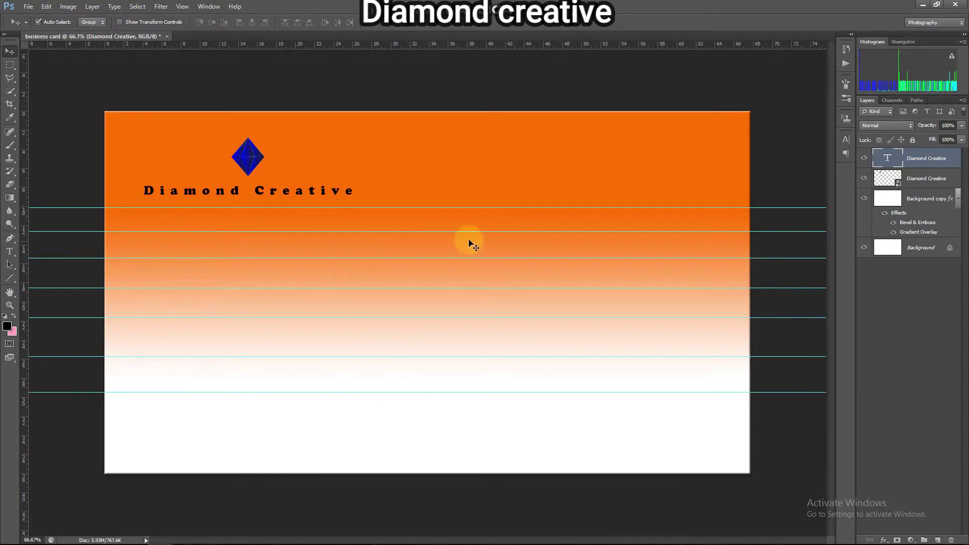
# - Move the third, fourth, fifth and sixth horizontal guides slightly upward to even out their spacing
pyautogui.moveTo(334, 257); pyautogui.dragTo(336, 253)
pyautogui.moveTo(296, 288); pyautogui.dragTo(302, 280)
pyautogui.moveTo(329, 317); pyautogui.dragTo(324, 311)
pyautogui.moveTo(336, 356); pyautogui.dragTo(338, 345)
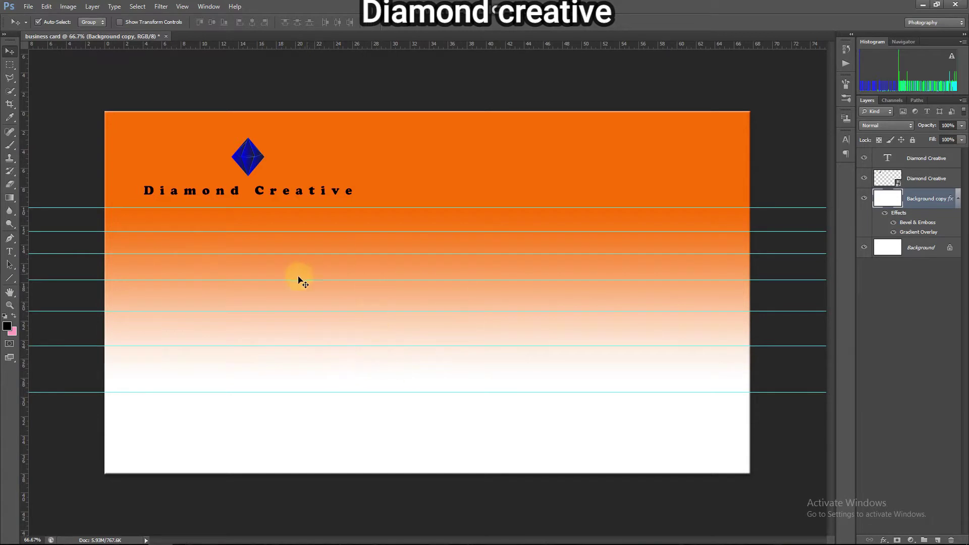
# - Underline the Diamond Creative text and commit the text edit
pyautogui.click(913, 158)
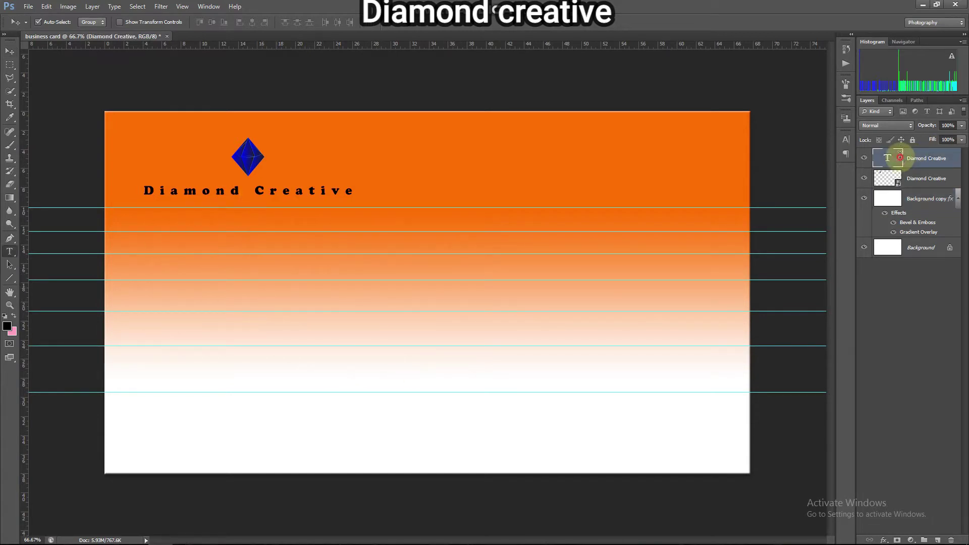
pyautogui.doubleClick(887, 158)
pyautogui.click(367, 22)
pyautogui.click(810, 213)
pyautogui.click(366, 192)
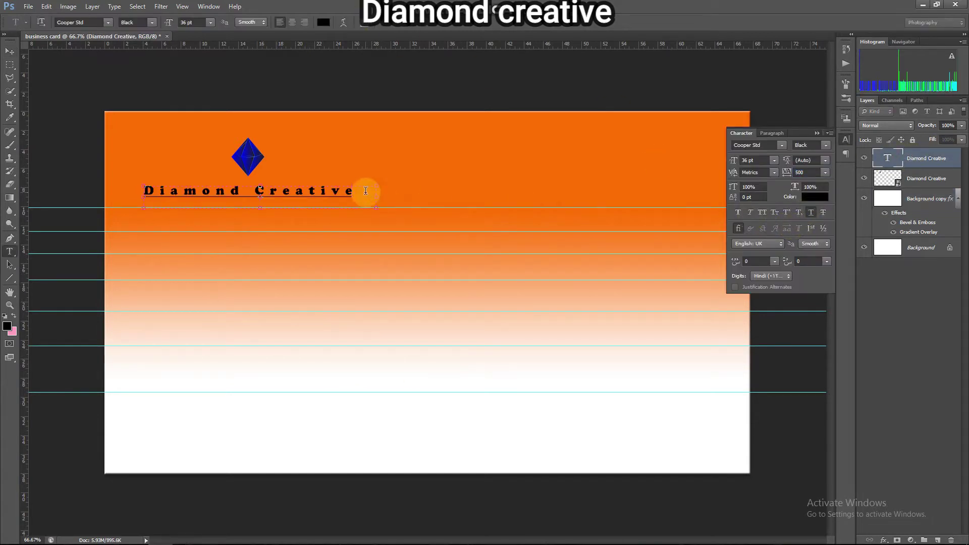
pyautogui.click(441, 23)
pyautogui.press('v')
pyautogui.click(816, 134)
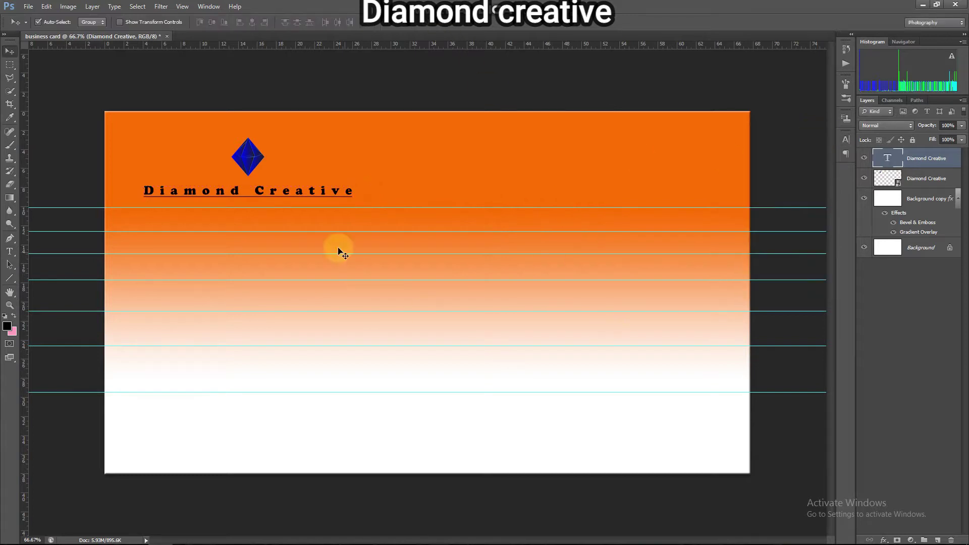
# - Add a black Multiply drop shadow to the diamond logo with 63% opacity, 97° angle, 20 px distance and 18% spread
pyautogui.click(251, 159)
pyautogui.rightClick(881, 176)
pyautogui.click(882, 184)
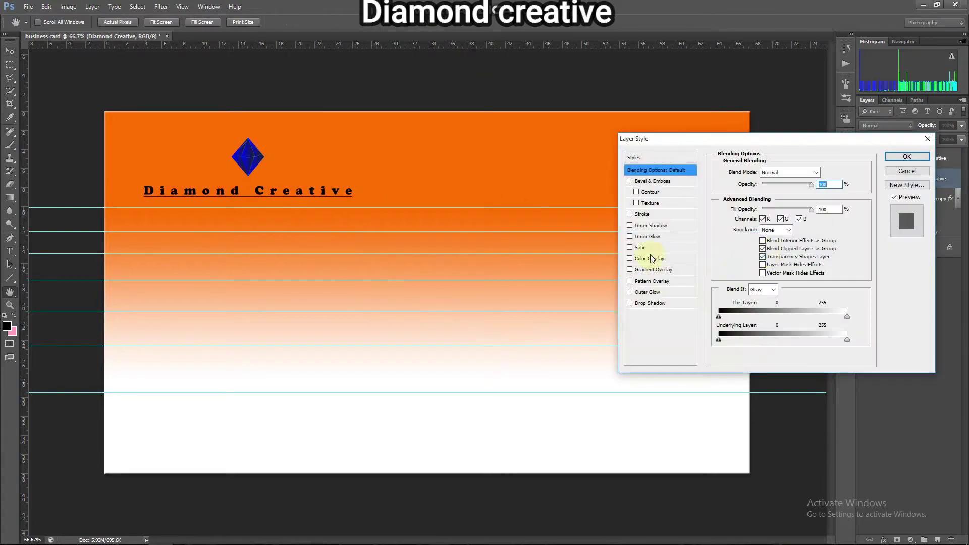
pyautogui.click(650, 303)
pyautogui.click(825, 173)
pyautogui.click(467, 239)
pyautogui.click(688, 102)
pyautogui.moveTo(754, 184); pyautogui.dragTo(767, 289)
pyautogui.moveTo(764, 243); pyautogui.dragTo(765, 241)
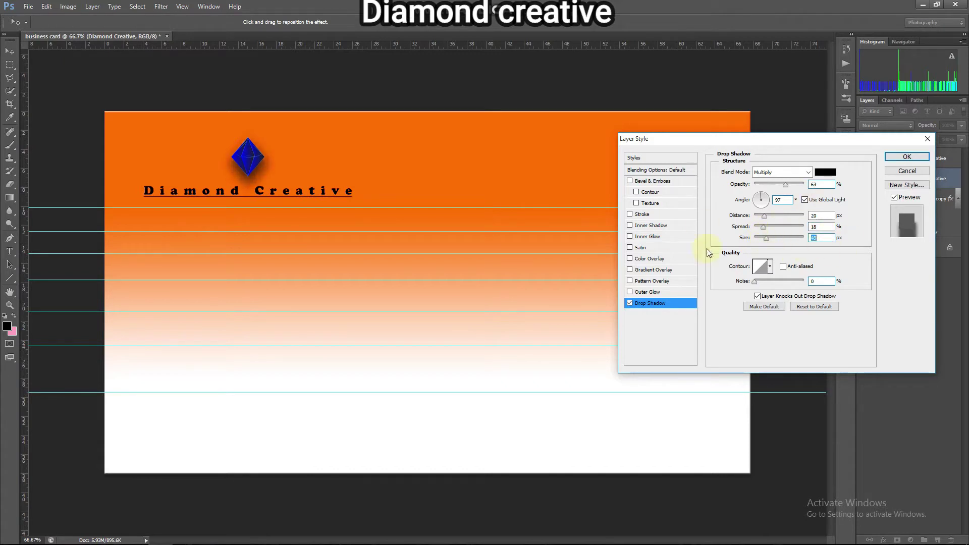
# - Add Bevel & Emboss with a 94% range contour to the logo, bending the curve at input 47%, output 56%
pyautogui.click(630, 181)
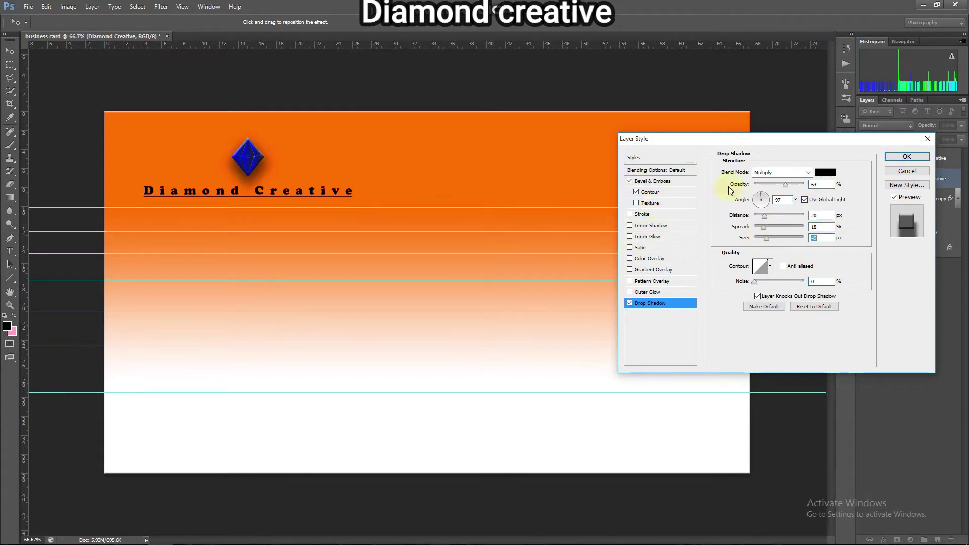
pyautogui.click(649, 192)
pyautogui.click(747, 175)
pyautogui.moveTo(461, 201); pyautogui.dragTo(457, 200)
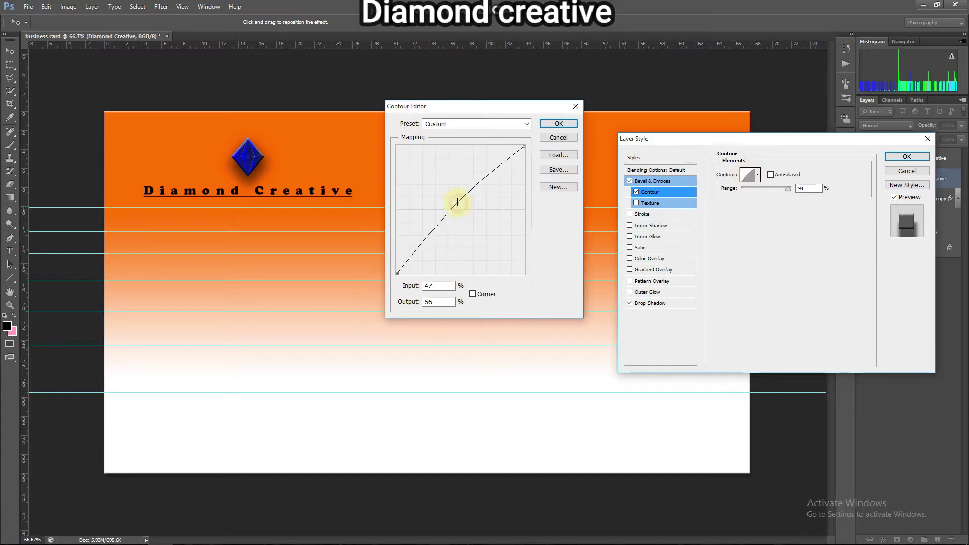
pyautogui.click(558, 123)
# - Try a stroke effect with adjusted opacity on the diamond logo
pyautogui.click(641, 214)
pyautogui.moveTo(802, 208)
pyautogui.mouseDown()
pyautogui.moveTo(770, 208)
pyautogui.moveTo(763, 228)
pyautogui.mouseUp()
# - Refine the logo's drop shadow to 69% opacity, 17 px distance and 32 px size, and apply the layer style without a stroke
pyautogui.click(663, 303)
pyautogui.click(765, 217)
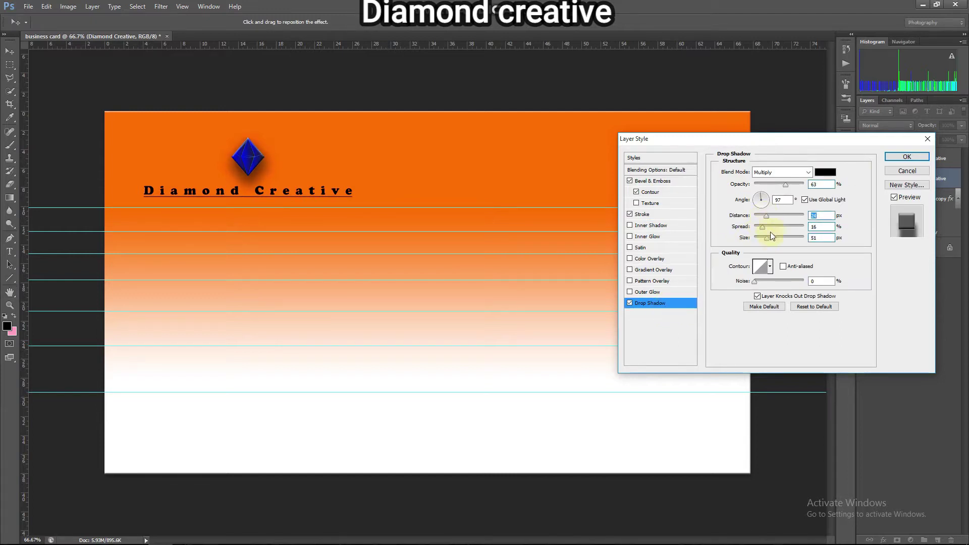
pyautogui.moveTo(785, 185); pyautogui.dragTo(796, 185)
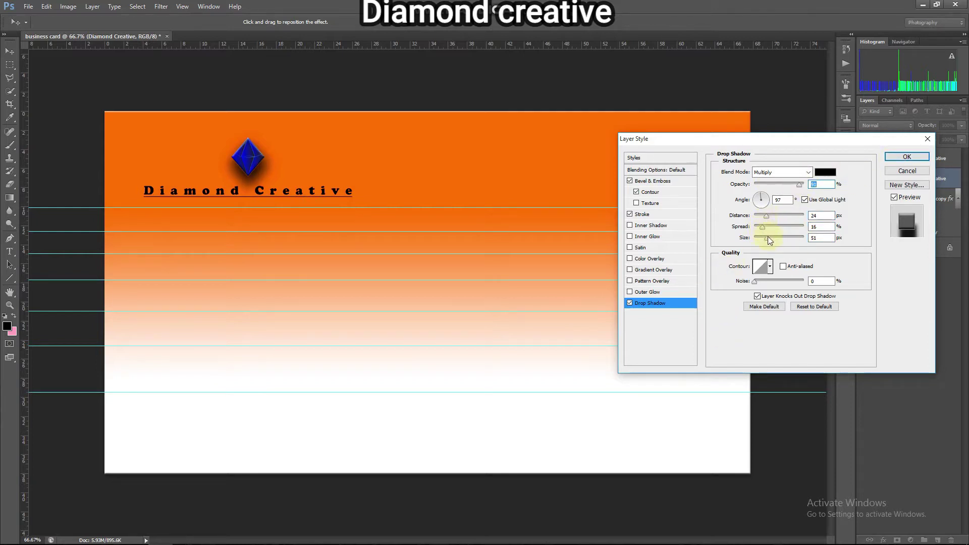
pyautogui.moveTo(770, 240); pyautogui.dragTo(766, 239)
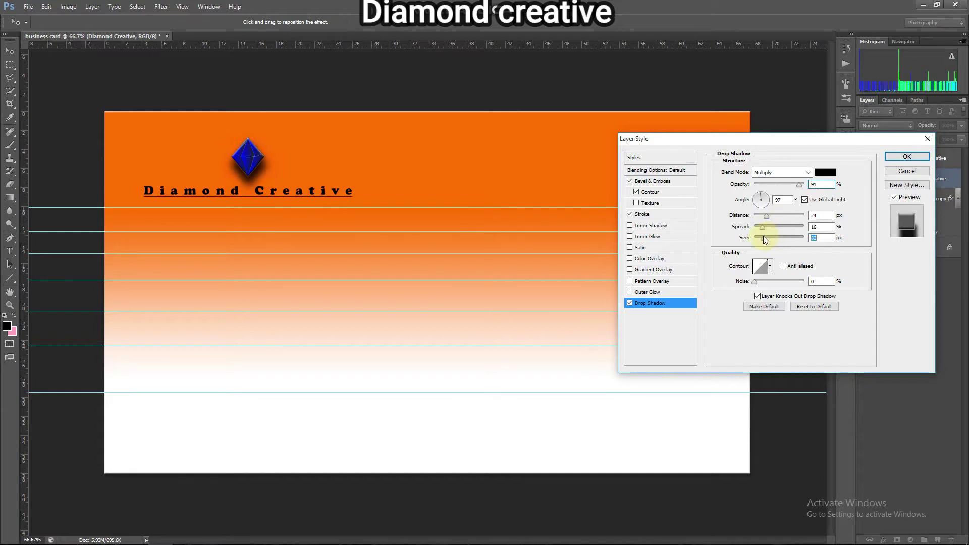
pyautogui.moveTo(766, 240); pyautogui.dragTo(765, 238)
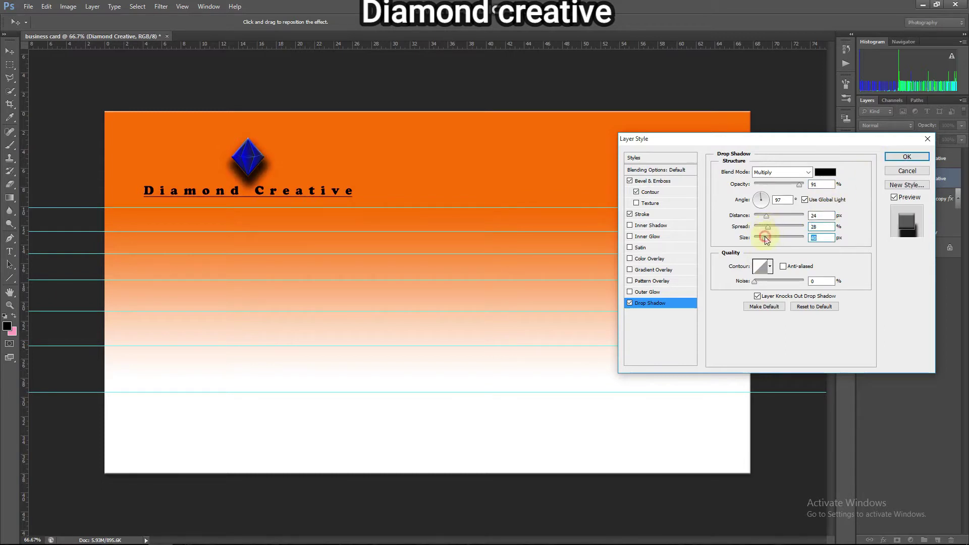
pyautogui.moveTo(766, 216); pyautogui.dragTo(765, 241)
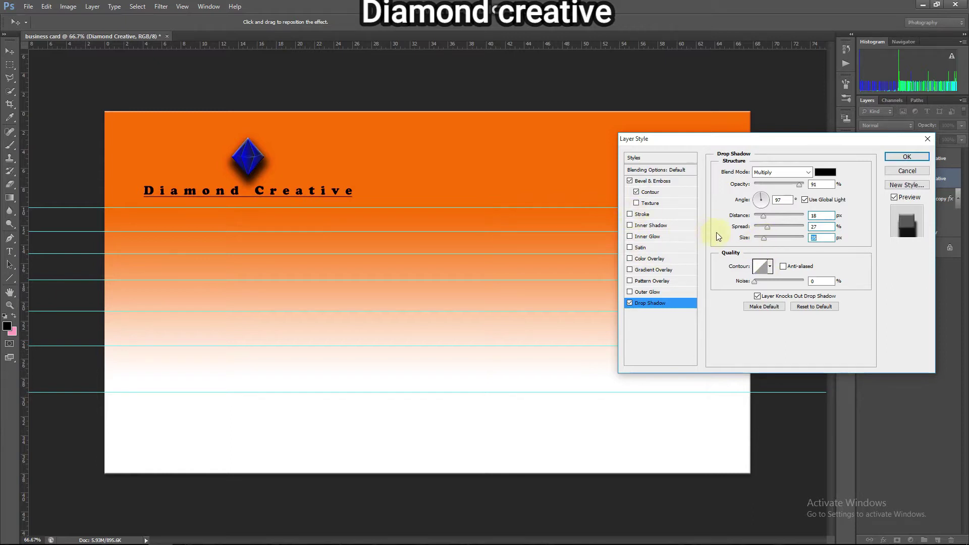
pyautogui.moveTo(764, 241); pyautogui.dragTo(766, 238)
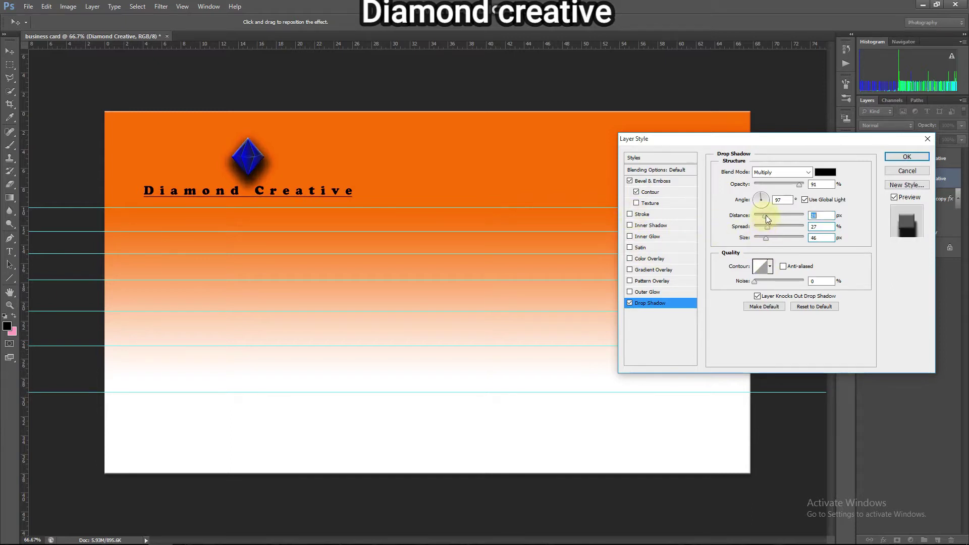
pyautogui.moveTo(799, 185); pyautogui.dragTo(795, 187)
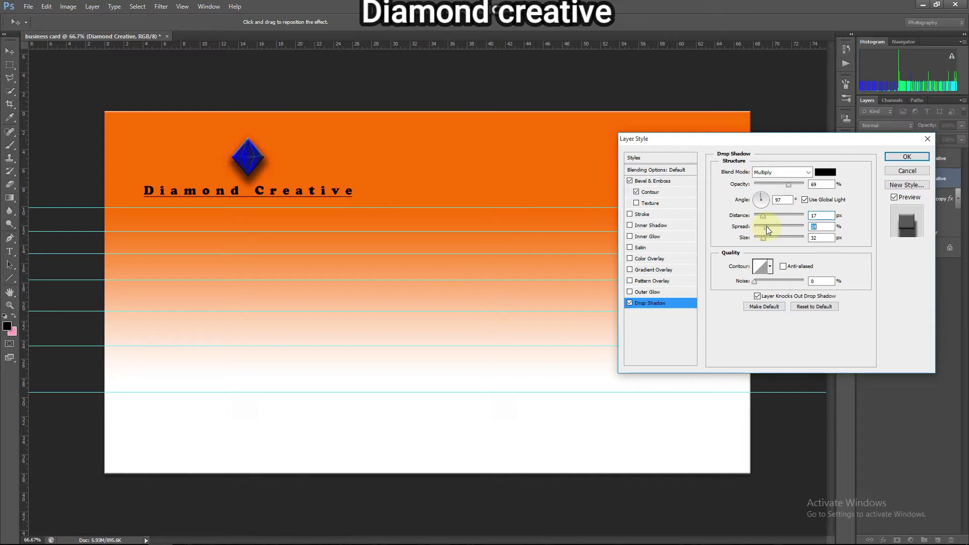
pyautogui.click(907, 158)
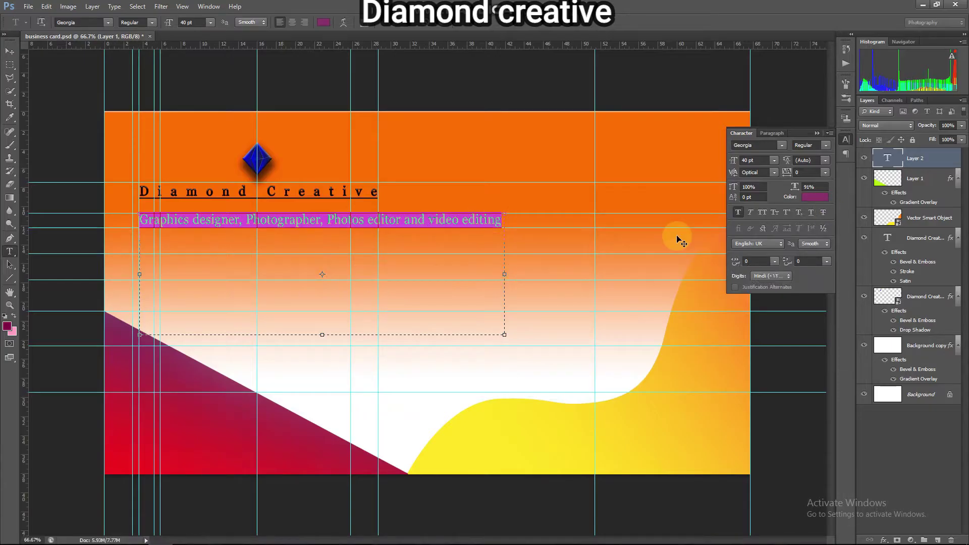
# - Commit the "Graphics designer, Photographer, Photos editor and video editing" line and move it just below the Diamond Creative heading
pyautogui.click(502, 221)
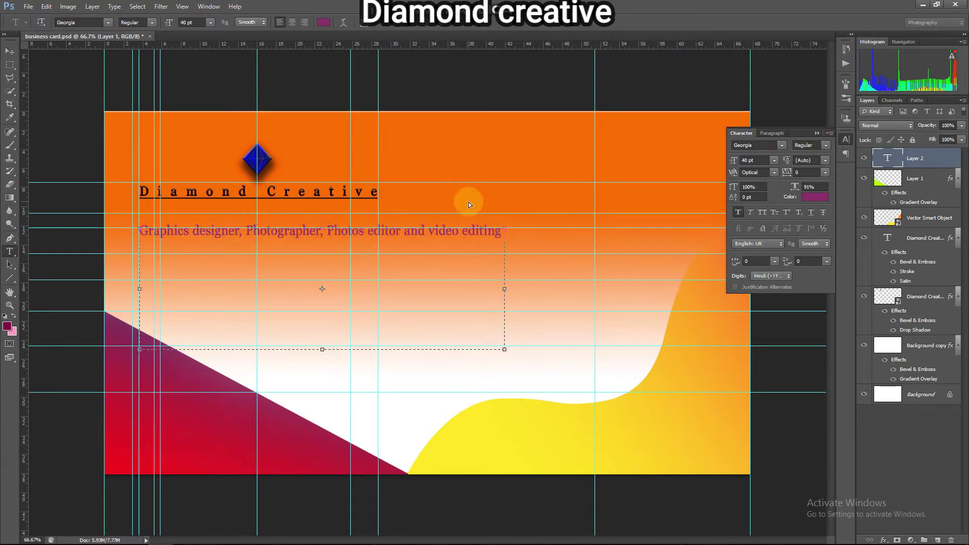
pyautogui.click(447, 23)
pyautogui.click(10, 51)
pyautogui.moveTo(201, 223); pyautogui.dragTo(197, 225)
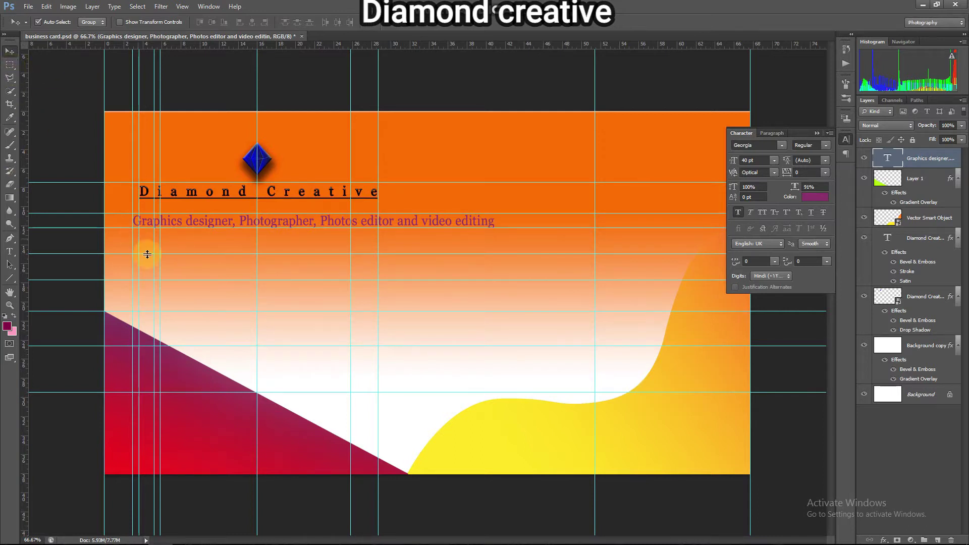
pyautogui.rightClick(887, 157)
pyautogui.click(840, 162)
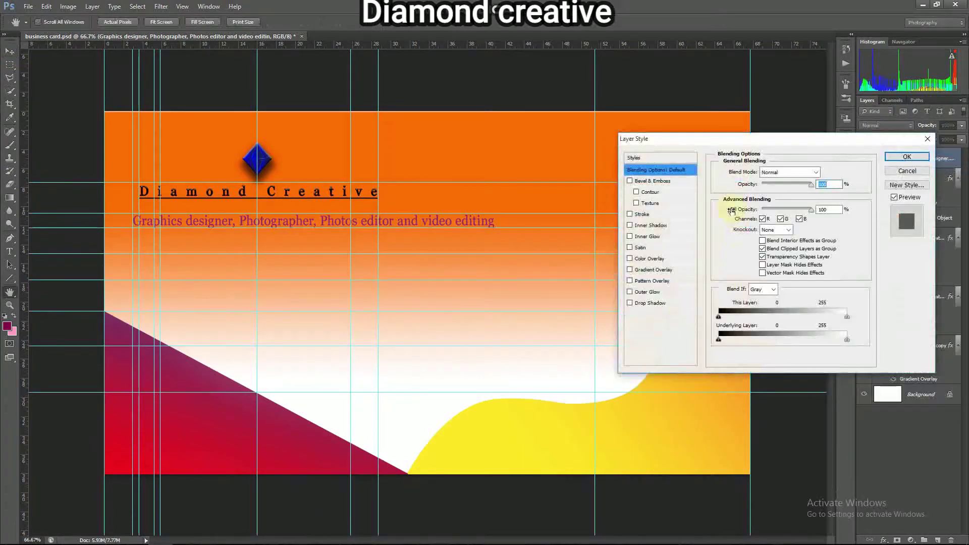
pyautogui.click(630, 181)
pyautogui.click(636, 192)
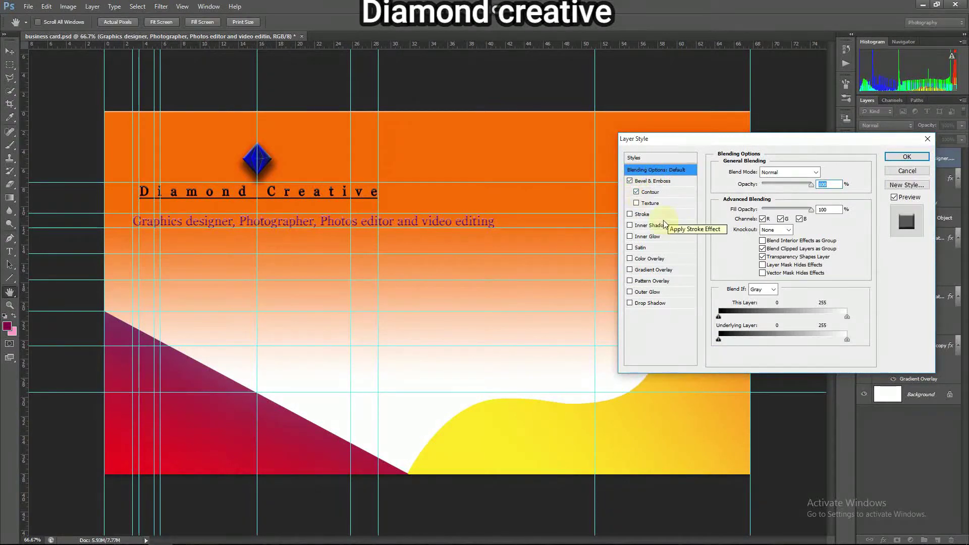
pyautogui.click(637, 215)
pyautogui.click(745, 238)
pyautogui.click(694, 119)
pyautogui.click(630, 215)
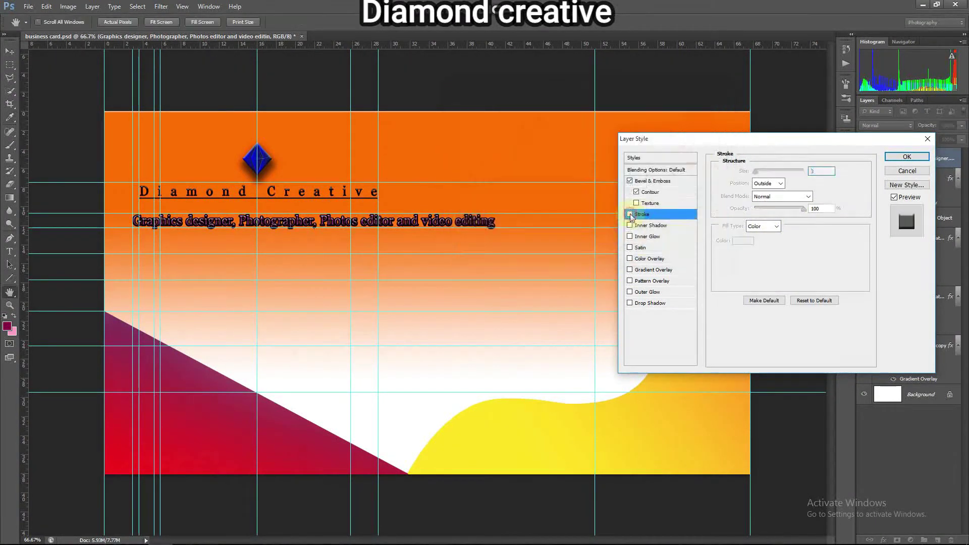
pyautogui.press('Return')
# - Copy the hex value 7b0046 of the foreground colour for reuse in the text effects
pyautogui.click(7, 326)
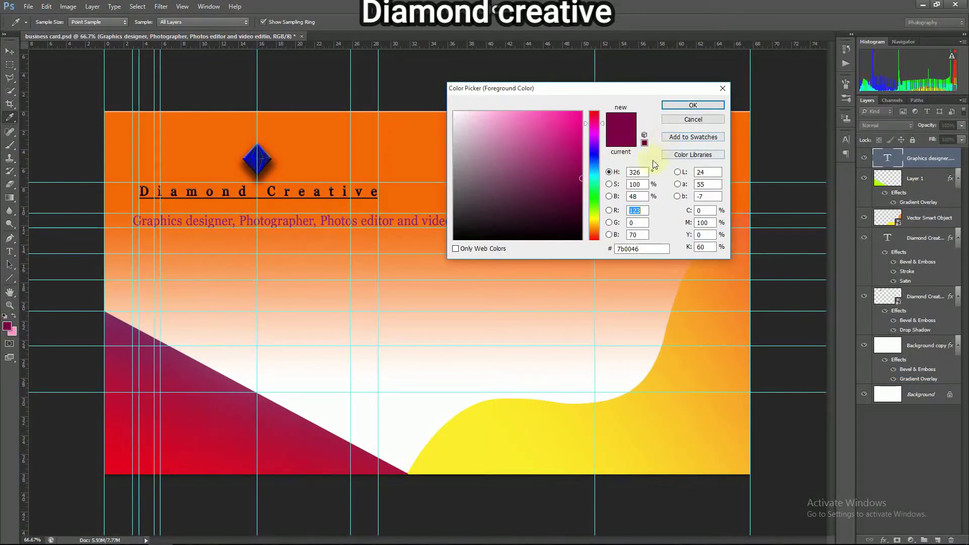
pyautogui.rightClick(608, 248)
pyautogui.click(651, 288)
pyautogui.click(693, 105)
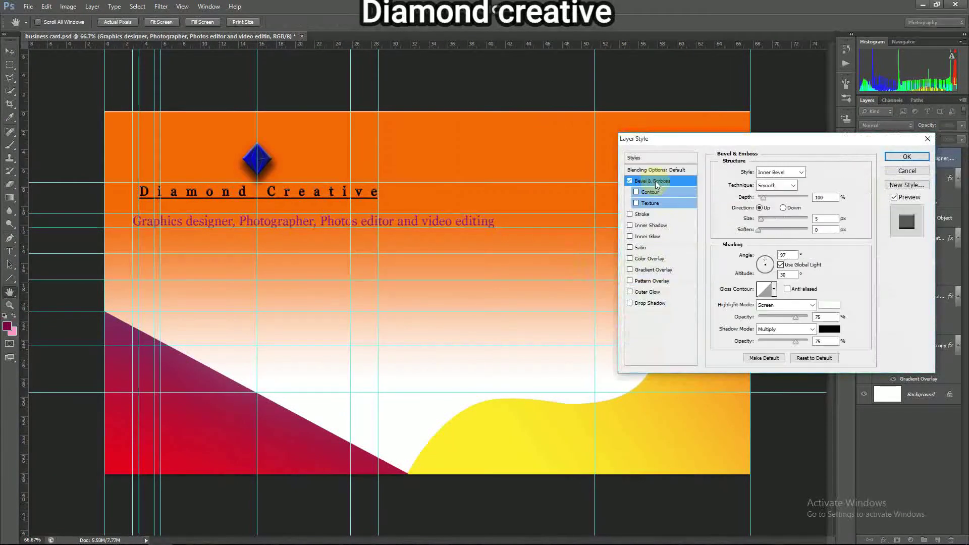
# - Give the services line a deeper Bevel & Emboss with 70 px size and shadow colour #7b0046
pyautogui.moveTo(763, 196); pyautogui.dragTo(775, 196)
pyautogui.moveTo(760, 218); pyautogui.dragTo(774, 220)
pyautogui.moveTo(580, 185); pyautogui.dragTo(579, 153)
pyautogui.click(576, 240)
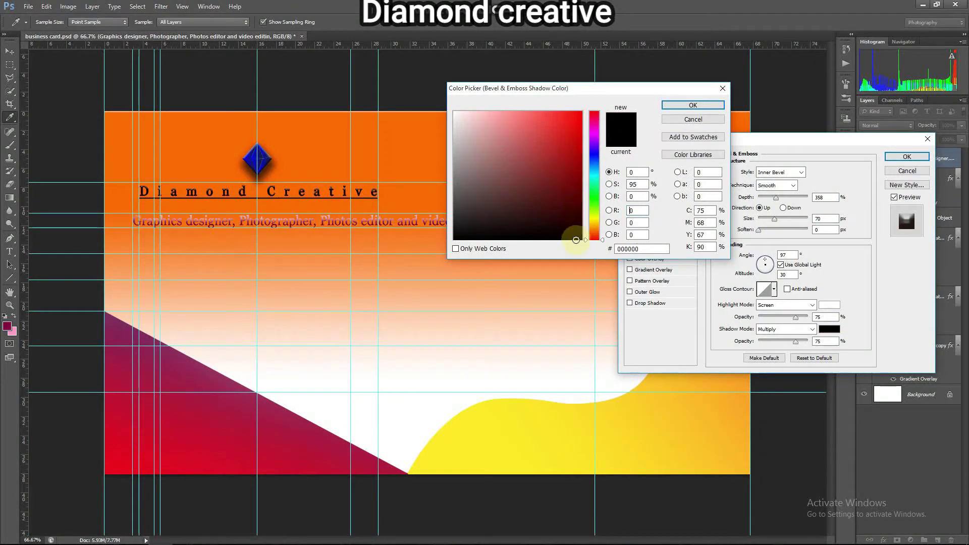
pyautogui.doubleClick(628, 249)
pyautogui.rightClick(627, 249)
pyautogui.click(641, 292)
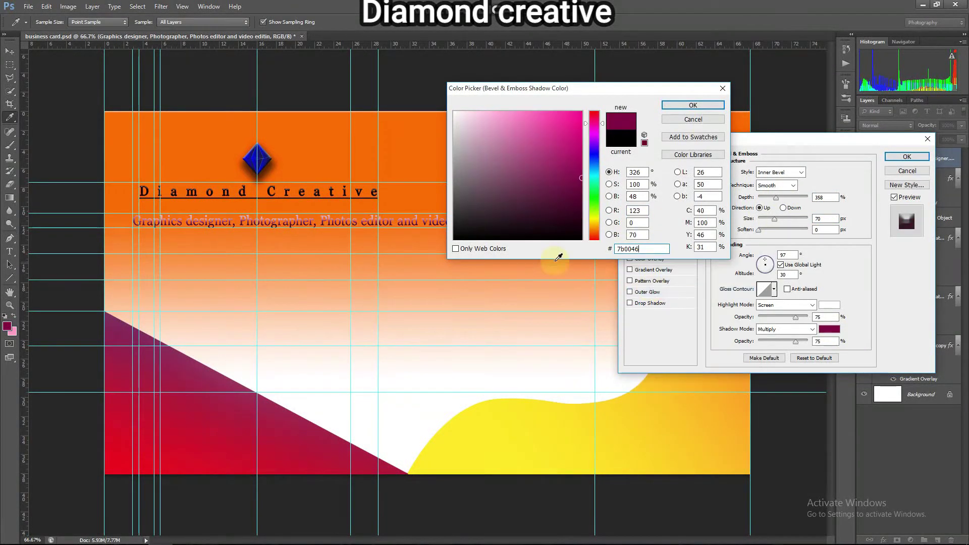
pyautogui.click(694, 107)
pyautogui.moveTo(776, 197)
pyautogui.mouseDown()
pyautogui.moveTo(758, 198)
pyautogui.moveTo(771, 219)
pyautogui.moveTo(764, 198)
pyautogui.moveTo(797, 210)
pyautogui.mouseUp()
# - Add a coloured stroke to the services line, reducing its size and adjusting its opacity
pyautogui.click(644, 214)
pyautogui.click(741, 241)
pyautogui.click(699, 106)
pyautogui.moveTo(756, 172); pyautogui.dragTo(753, 173)
pyautogui.moveTo(798, 210); pyautogui.dragTo(807, 213)
# - Try a near-white inner shadow on the services line with 18 px distance and a larger size
pyautogui.click(650, 225)
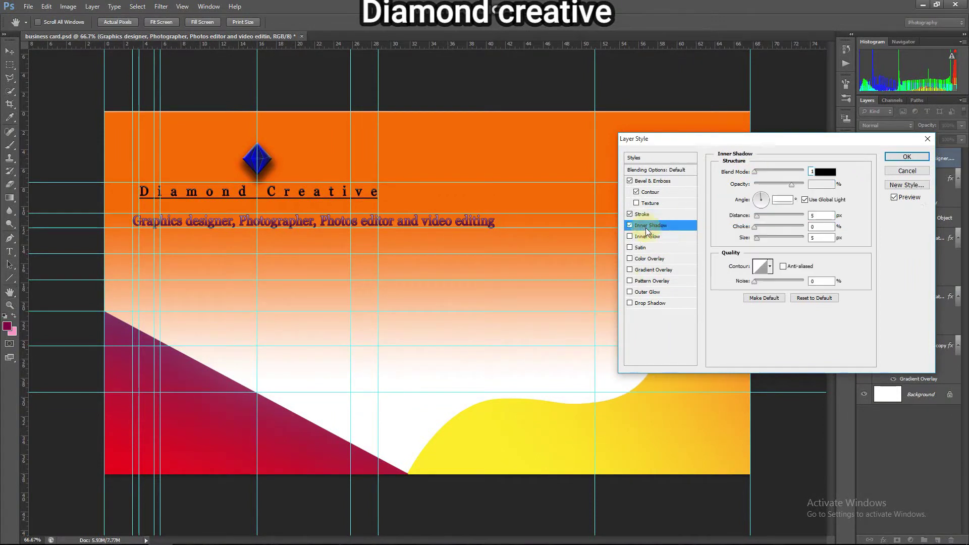
pyautogui.click(825, 172)
pyautogui.click(693, 105)
pyautogui.moveTo(756, 215); pyautogui.dragTo(764, 221)
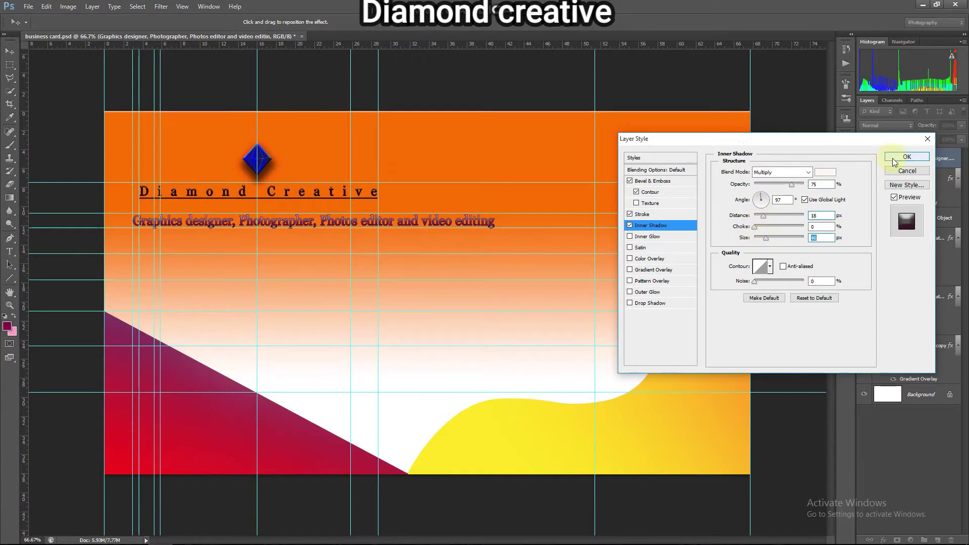
# - Add a Satin effect to the services line in colour #7b0046 with raised opacity
pyautogui.click(641, 247)
pyautogui.click(825, 172)
pyautogui.rightClick(631, 250)
pyautogui.click(663, 294)
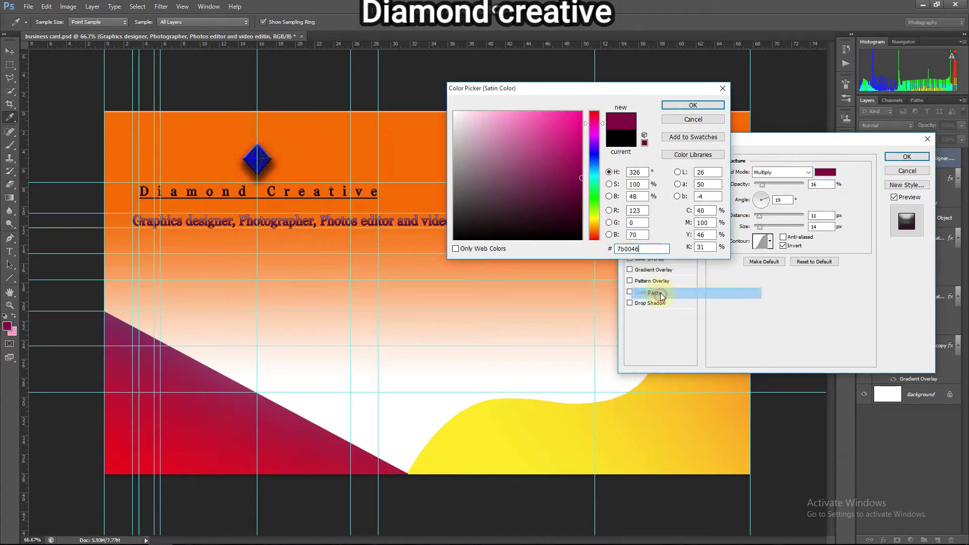
pyautogui.click(677, 106)
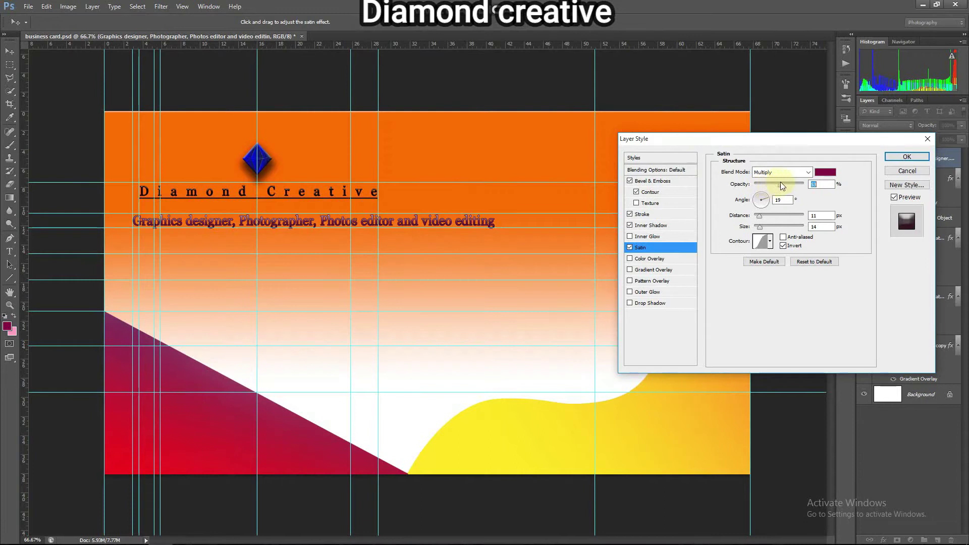
pyautogui.moveTo(795, 183); pyautogui.dragTo(784, 184)
# - Turn off the inner shadow and recolour the satin near-white at 79% opacity with a greater distance
pyautogui.click(629, 225)
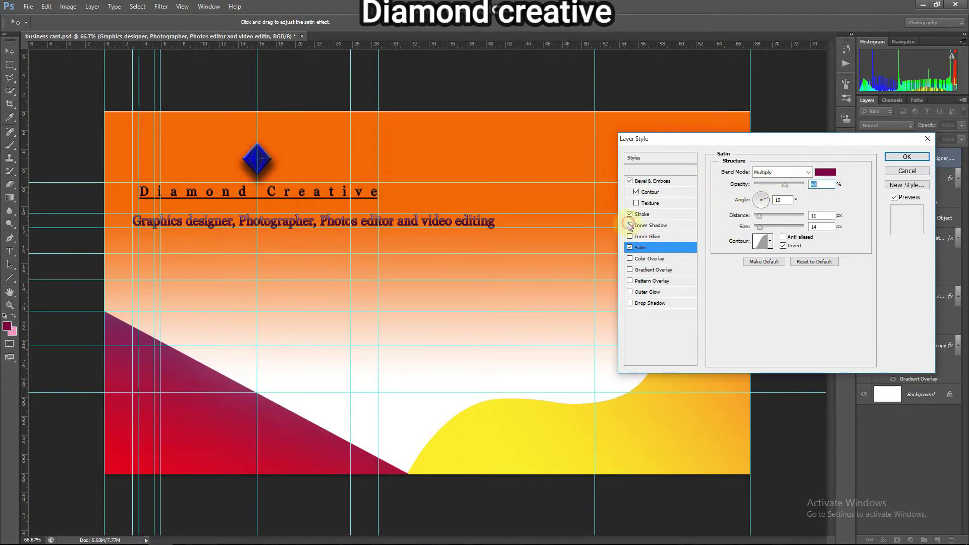
pyautogui.click(630, 214)
pyautogui.click(629, 214)
pyautogui.click(825, 172)
pyautogui.click(456, 114)
pyautogui.click(687, 106)
pyautogui.moveTo(784, 184); pyautogui.dragTo(793, 185)
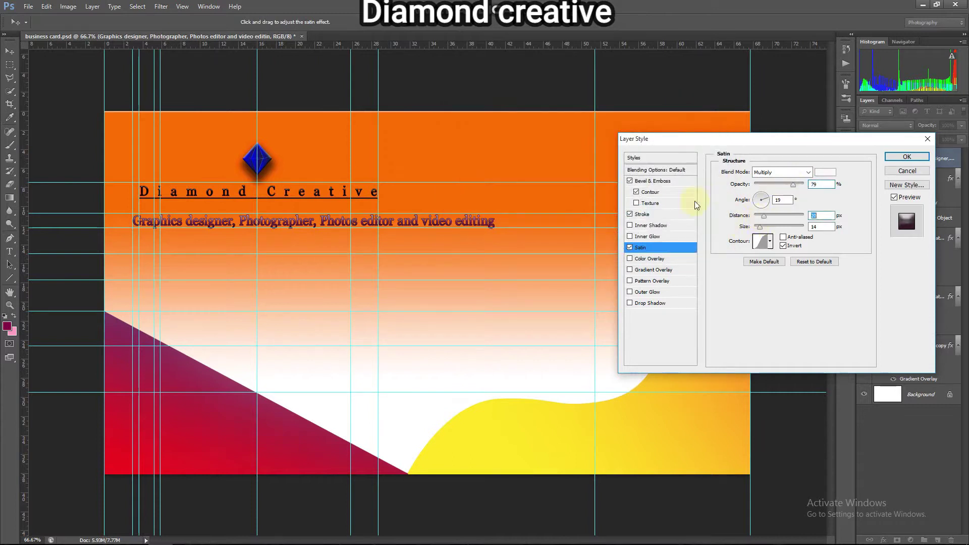
# - Try an inner glow and a black-to-white gradient overlay on the services line, leaving both switched off
pyautogui.click(651, 191)
pyautogui.click(640, 247)
pyautogui.click(629, 236)
pyautogui.click(629, 237)
pyautogui.click(651, 270)
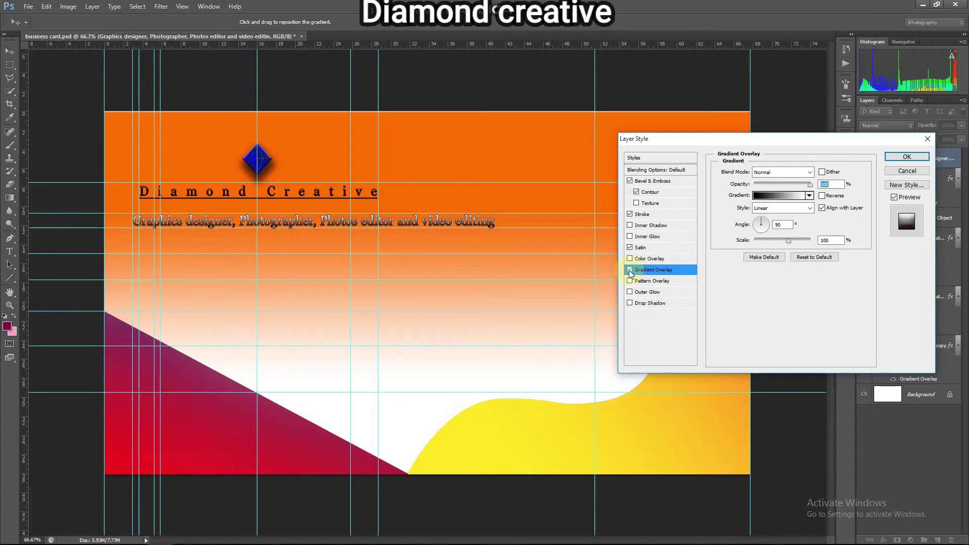
pyautogui.click(780, 195)
pyautogui.click(613, 135)
pyautogui.click(629, 269)
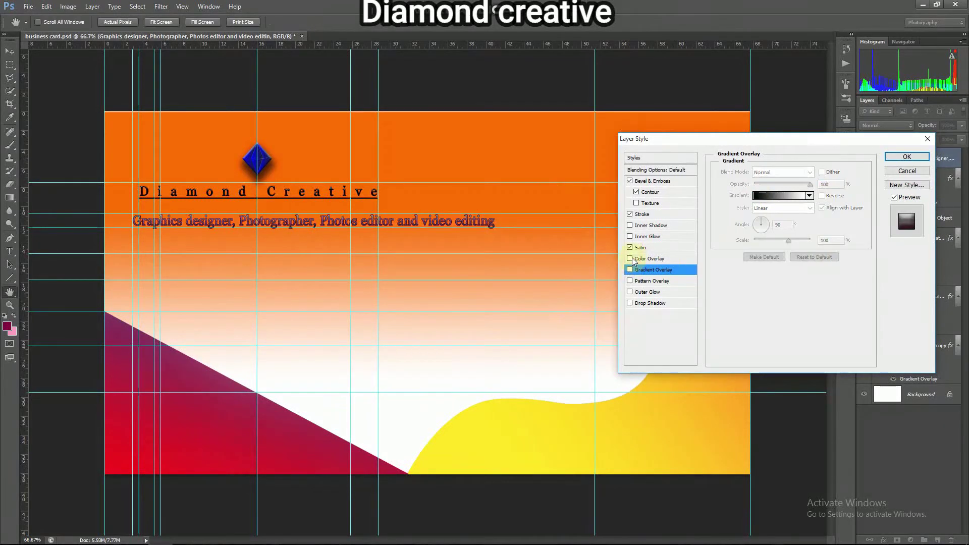
# - Add a Color Overlay in #7b0046 to the services line
pyautogui.click(681, 271)
pyautogui.click(657, 260)
pyautogui.click(825, 172)
pyautogui.doubleClick(627, 249)
pyautogui.rightClick(625, 248)
pyautogui.click(643, 291)
pyautogui.click(692, 104)
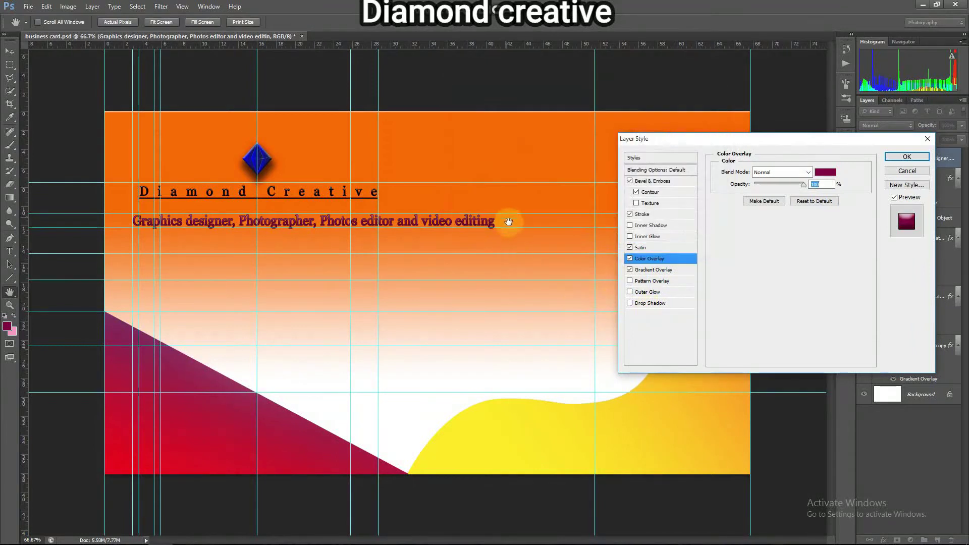
# - Try a near-white outer glow on the services line with 28% noise and 40% spread
pyautogui.click(657, 293)
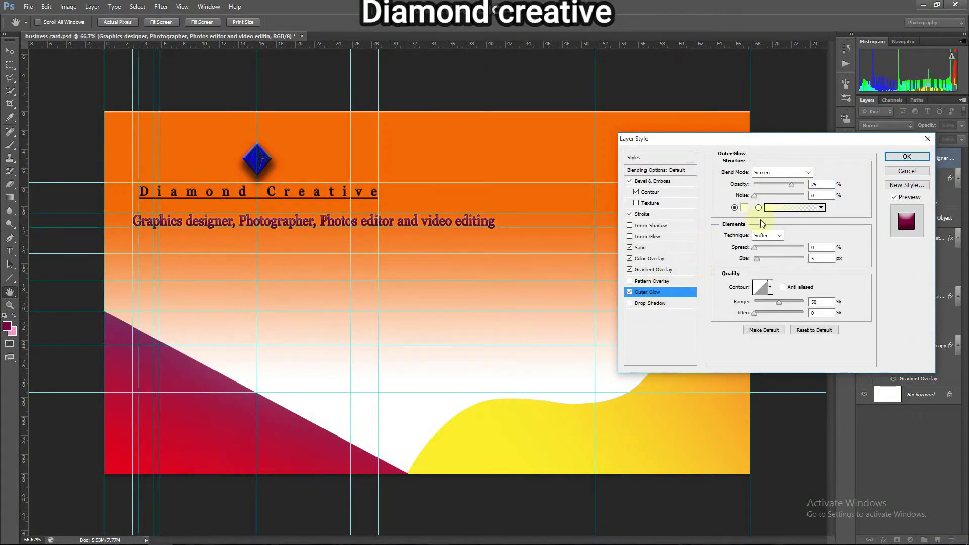
pyautogui.click(743, 209)
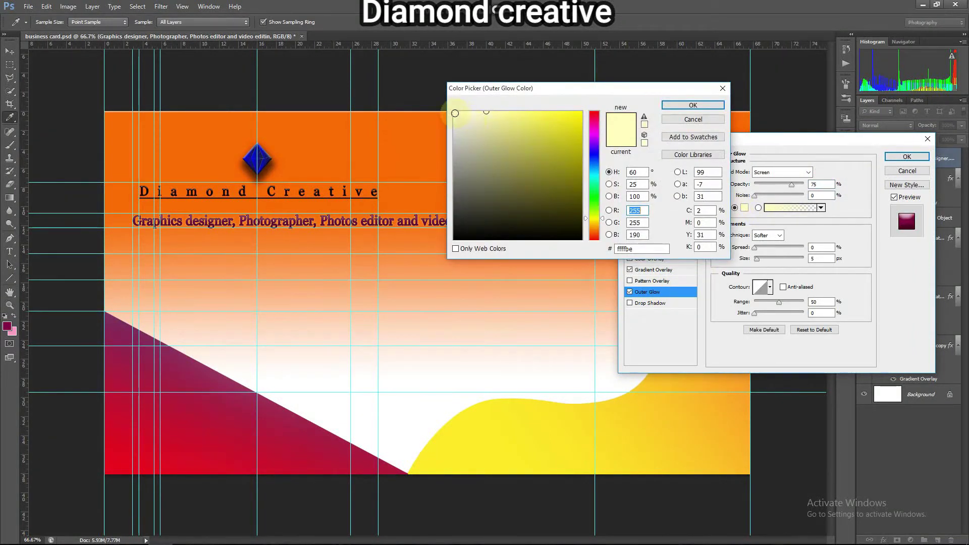
pyautogui.click(693, 105)
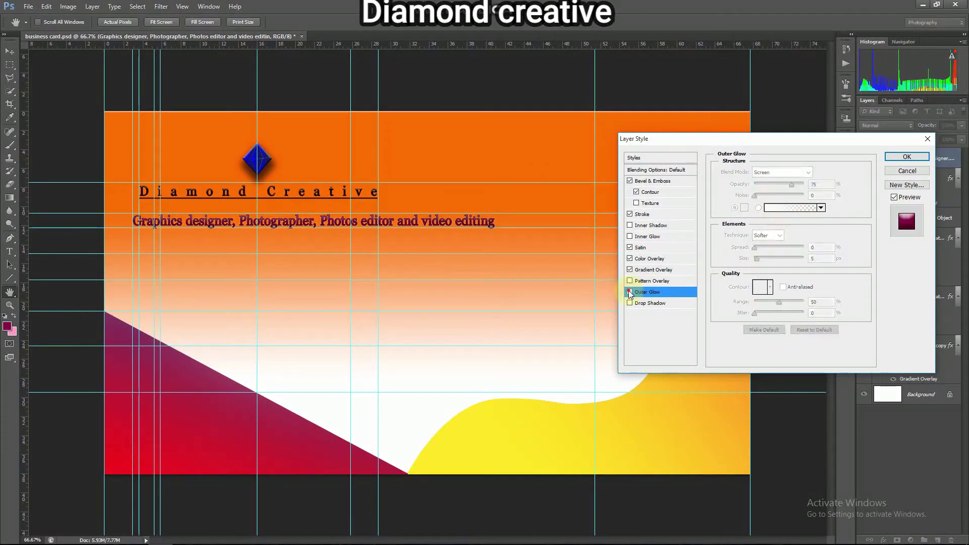
pyautogui.moveTo(755, 196); pyautogui.dragTo(768, 195)
pyautogui.moveTo(755, 246); pyautogui.dragTo(773, 246)
# - Try red, blue and lavender #9e98f5 as the outer glow colour, and turn the outer glow off
pyautogui.click(744, 207)
pyautogui.click(594, 113)
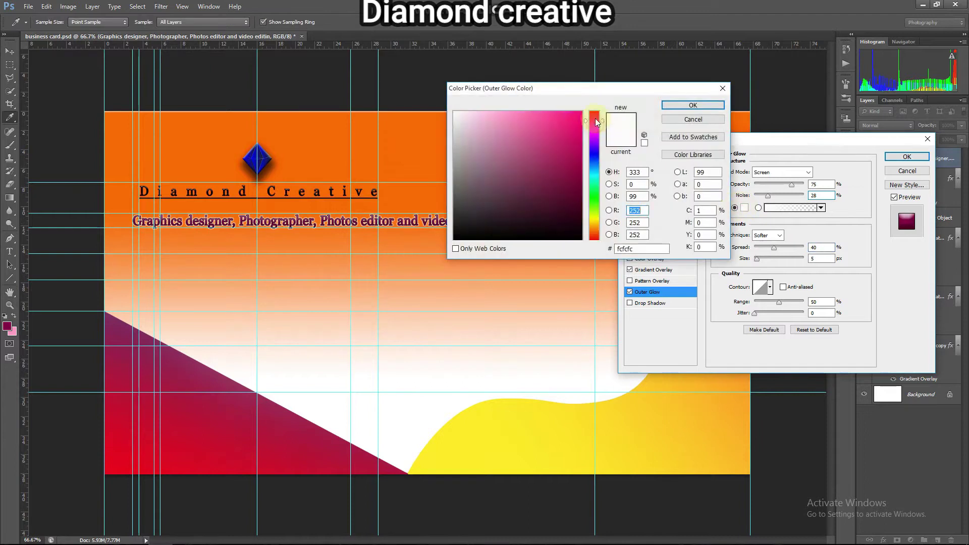
pyautogui.click(580, 113)
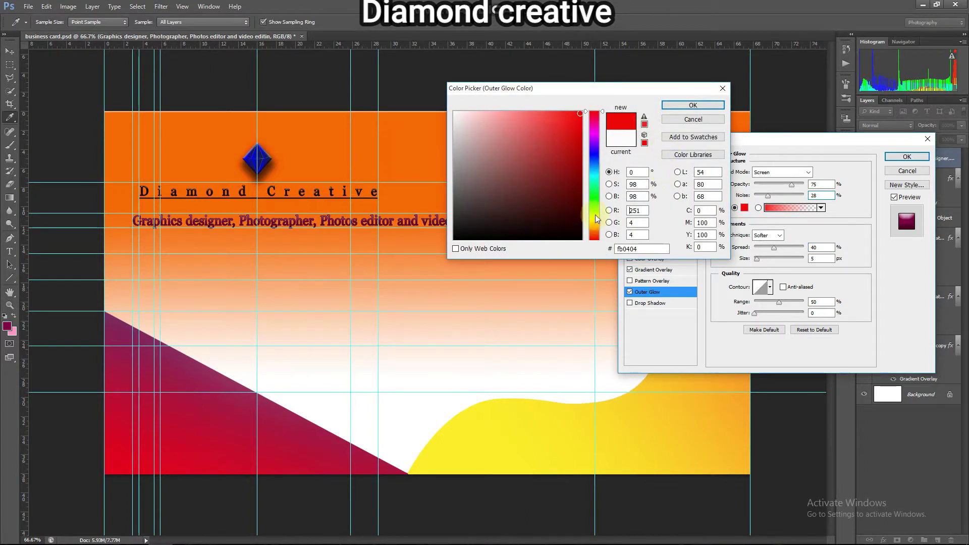
pyautogui.click(594, 153)
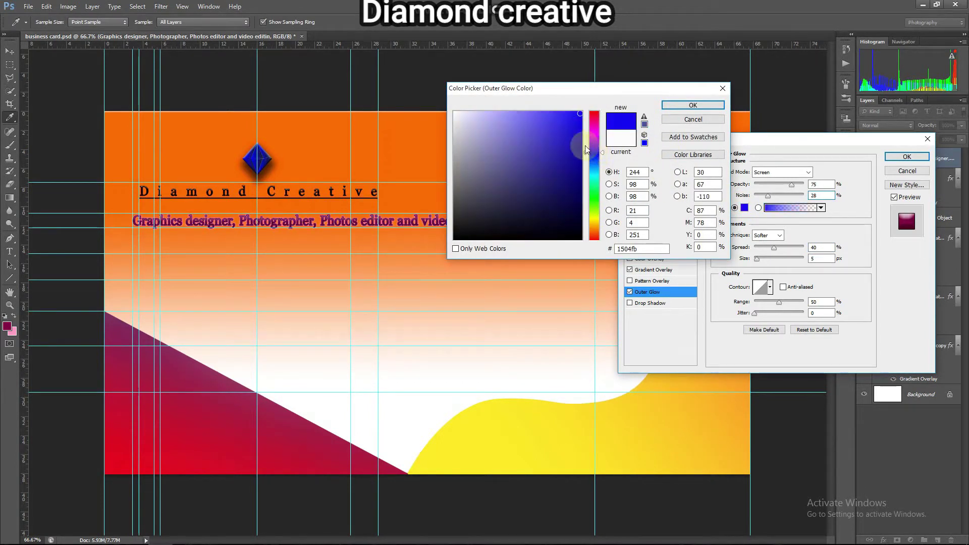
pyautogui.click(580, 182)
pyautogui.moveTo(486, 134); pyautogui.dragTo(499, 119)
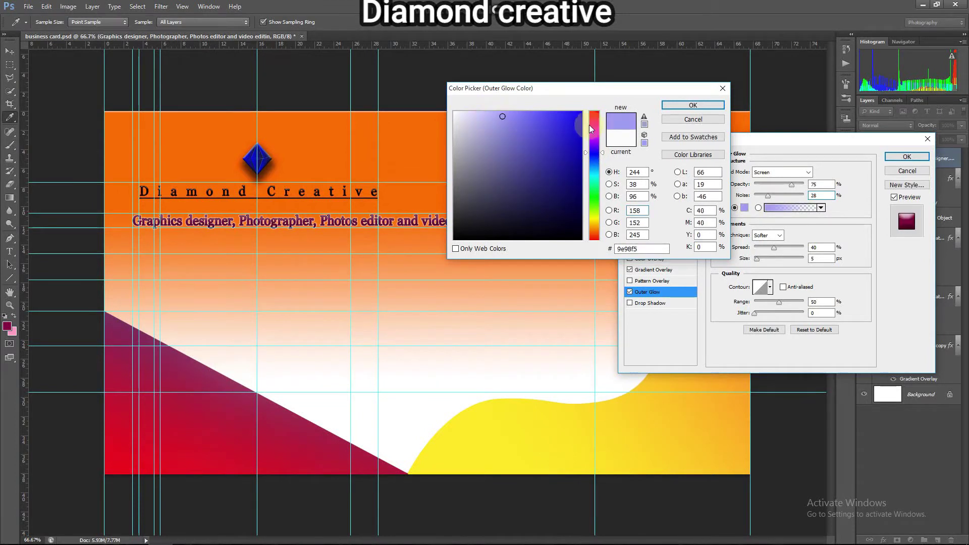
pyautogui.click(693, 105)
pyautogui.click(629, 292)
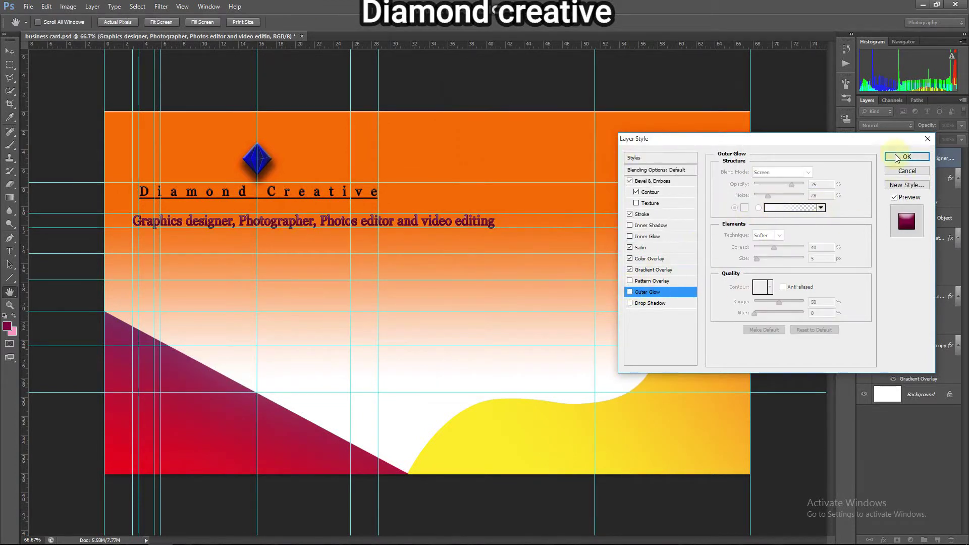
# - Turn off the gradient overlay, reduce the colour overlay's opacity and apply the layer style to the services line
pyautogui.click(644, 270)
pyautogui.click(630, 270)
pyautogui.click(649, 258)
pyautogui.click(786, 183)
pyautogui.click(905, 156)
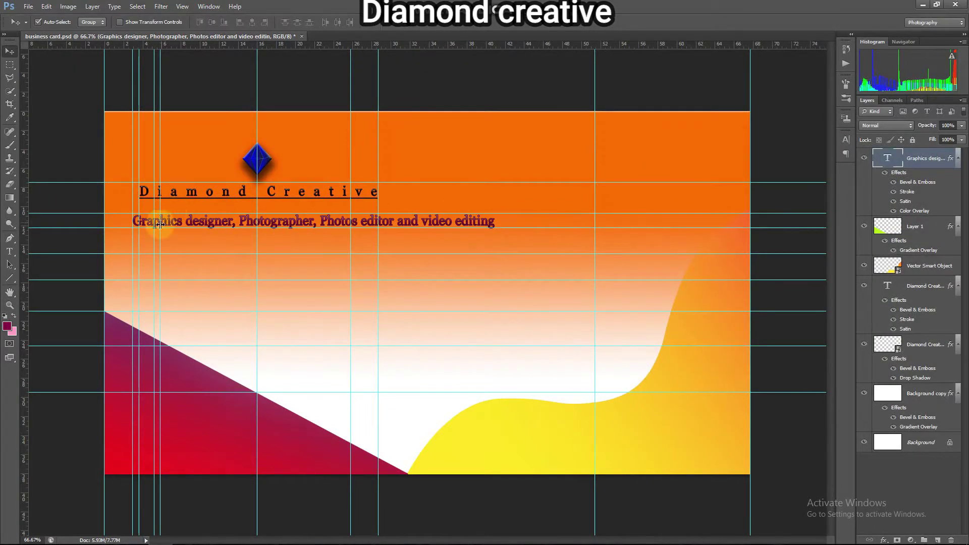
# - Move the services line so its start aligns with the beginning of the Diamond Creative heading
pyautogui.moveTo(135, 221); pyautogui.dragTo(142, 221)
pyautogui.moveTo(272, 226); pyautogui.dragTo(272, 226)
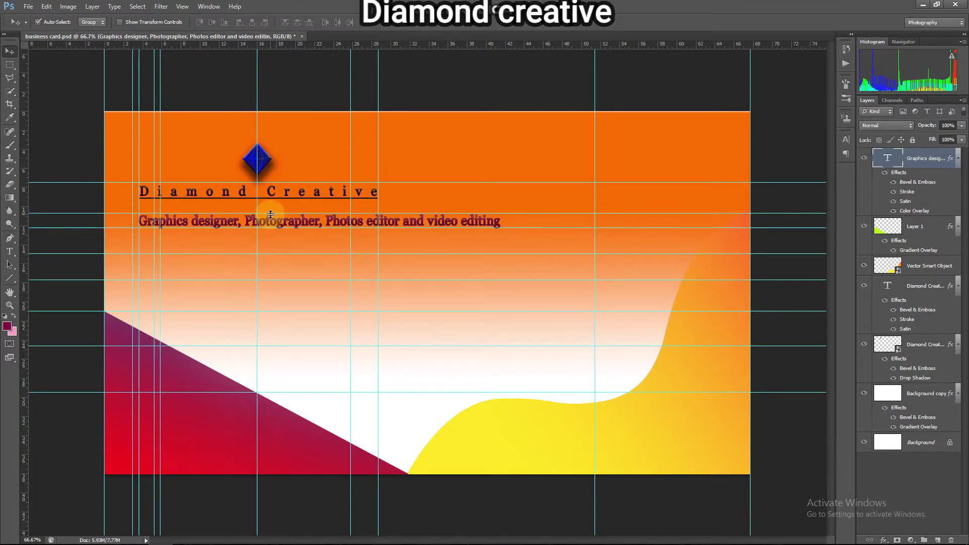
pyautogui.press('Right')
pyautogui.press('Right')
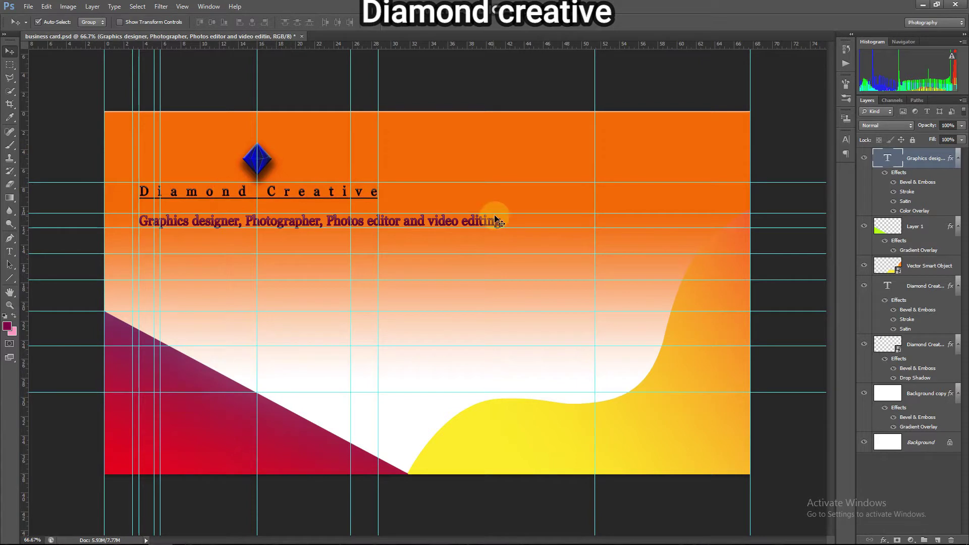
# - Add a period as a separate text layer right after "editing" at the end of the services line
pyautogui.click(9, 250)
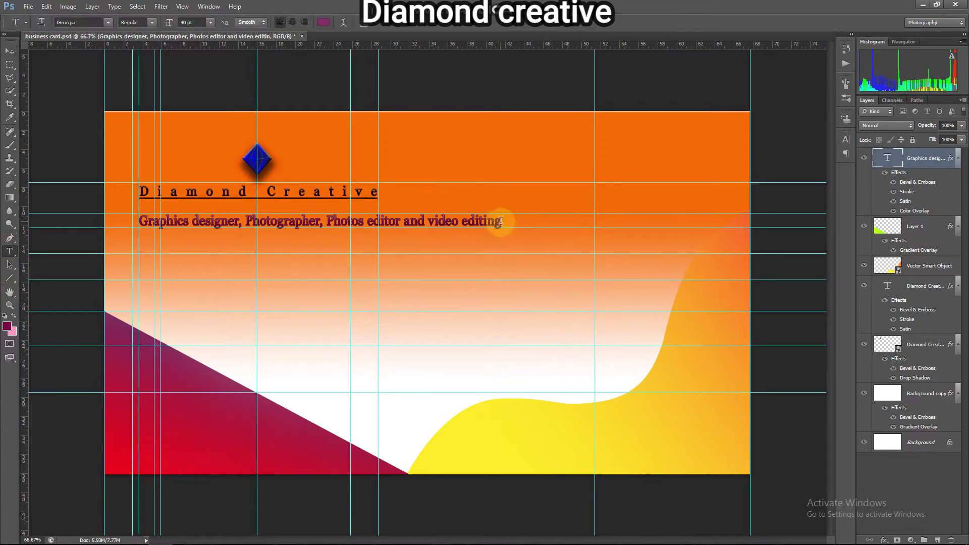
pyautogui.click(503, 221)
pyautogui.click(465, 23)
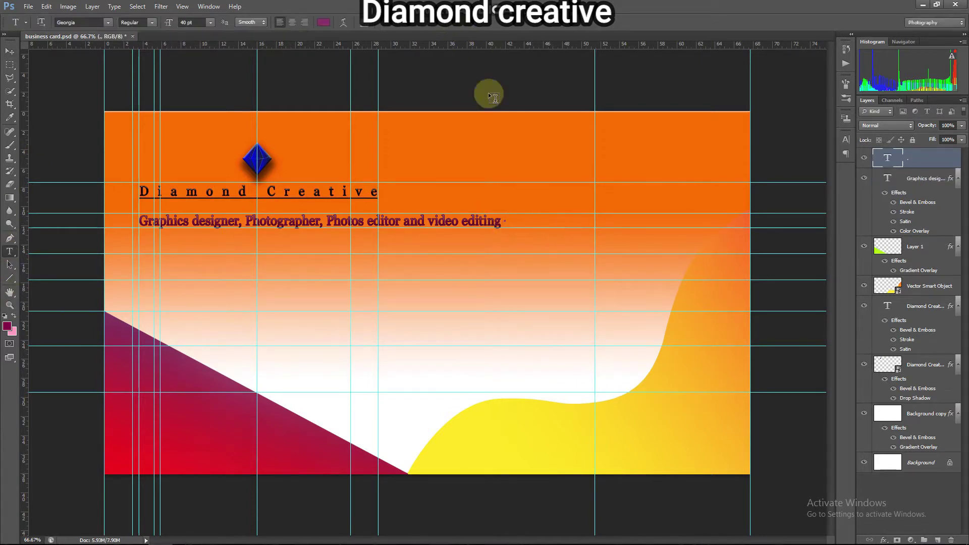
pyautogui.press('v')
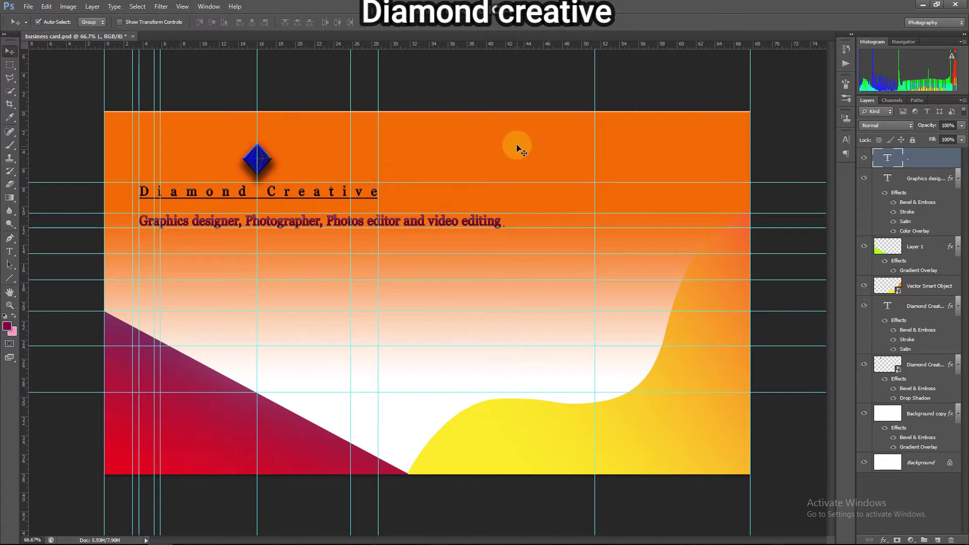
# - Add Bevel & Emboss with a contour to the period, using #7b0046 as the bevel shadow colour
pyautogui.rightClick(915, 161)
pyautogui.click(863, 167)
pyautogui.click(640, 180)
pyautogui.click(637, 193)
pyautogui.click(829, 329)
pyautogui.doubleClick(633, 249)
pyautogui.rightClick(640, 248)
pyautogui.click(664, 293)
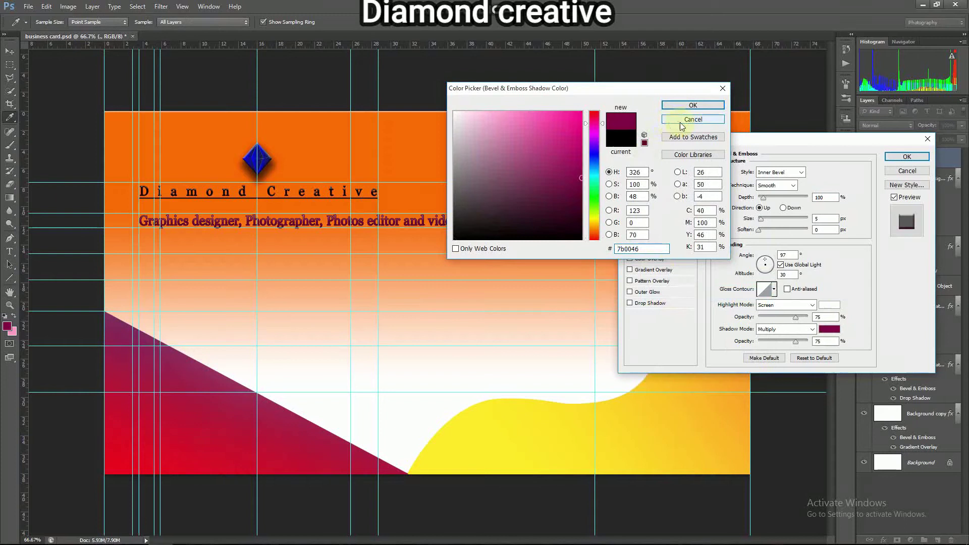
pyautogui.click(692, 104)
pyautogui.click(651, 193)
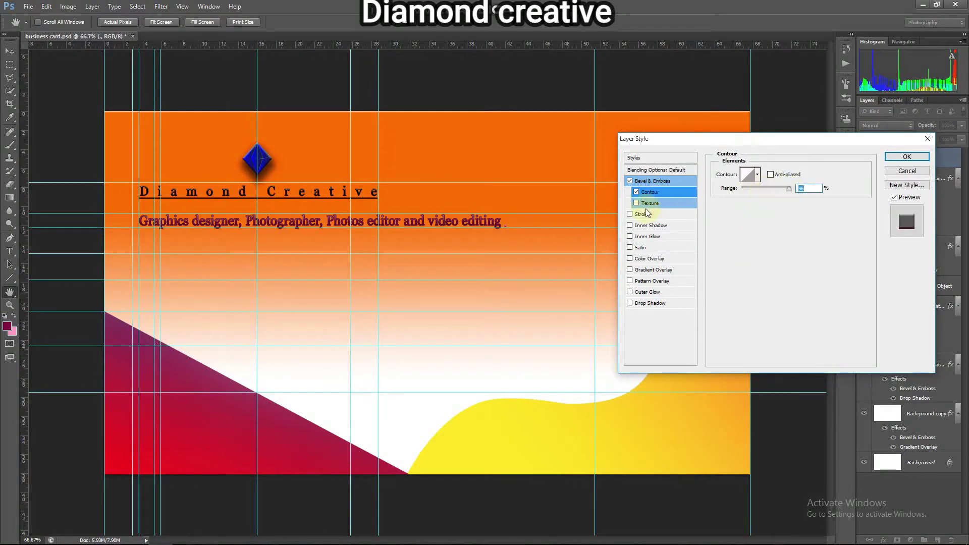
# - Add a 1 px stroke in #7b0046 with reduced opacity to the period and apply the layer style
pyautogui.click(647, 212)
pyautogui.click(743, 241)
pyautogui.doubleClick(634, 249)
pyautogui.rightClick(636, 248)
pyautogui.click(656, 291)
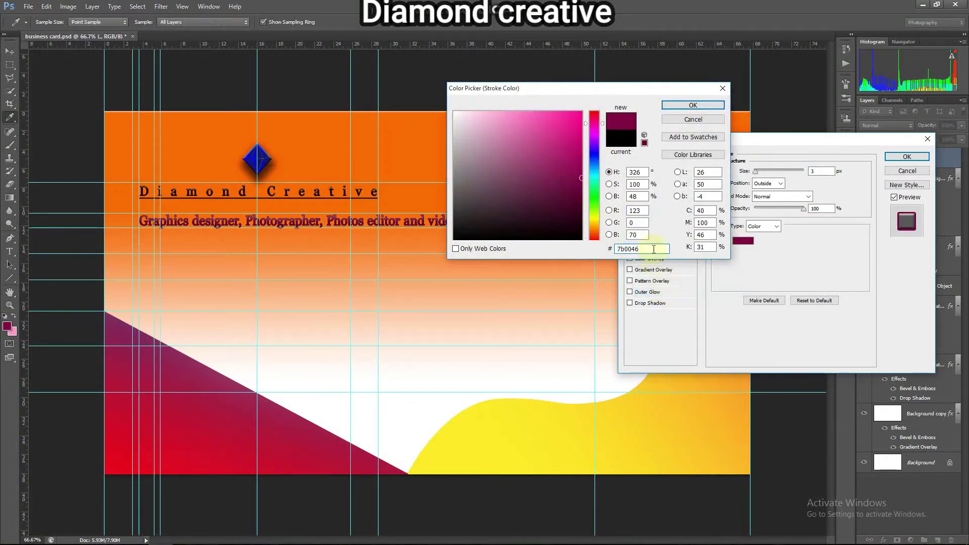
pyautogui.click(693, 104)
pyautogui.moveTo(755, 172); pyautogui.dragTo(754, 172)
pyautogui.moveTo(803, 208); pyautogui.dragTo(792, 211)
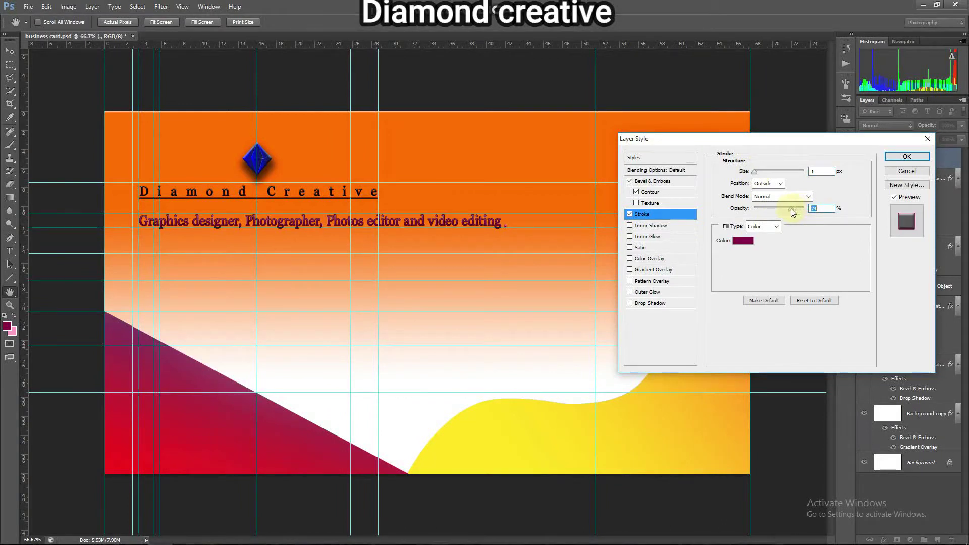
pyautogui.click(907, 156)
# - Add a new layer, choose a purple text colour and draw a large paragraph text box below the services line
pyautogui.click(937, 540)
pyautogui.press('v')
pyautogui.click(10, 252)
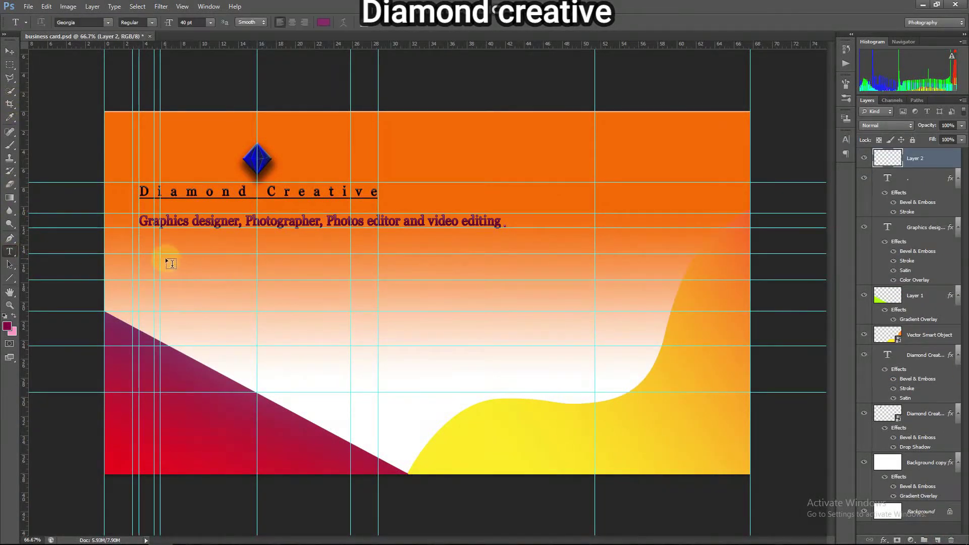
pyautogui.click(312, 22)
pyautogui.moveTo(594, 210); pyautogui.dragTo(595, 204)
pyautogui.click(693, 119)
pyautogui.moveTo(133, 254); pyautogui.dragTo(555, 399)
# - Paste the description paragraph into the text box and set all of its text to 48 pt
pyautogui.rightClick(262, 268)
pyautogui.click(211, 22)
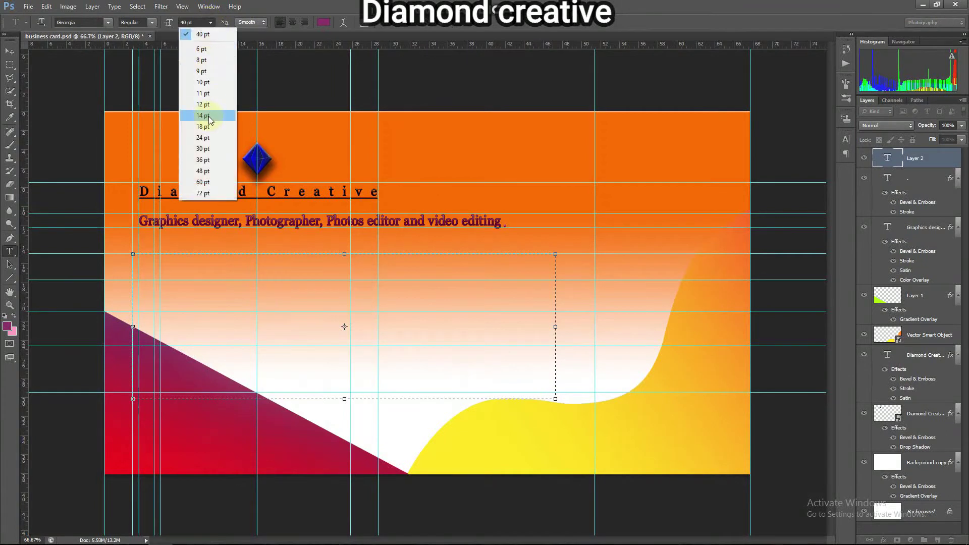
pyautogui.click(203, 126)
pyautogui.hotkey('ctrl', 'v')
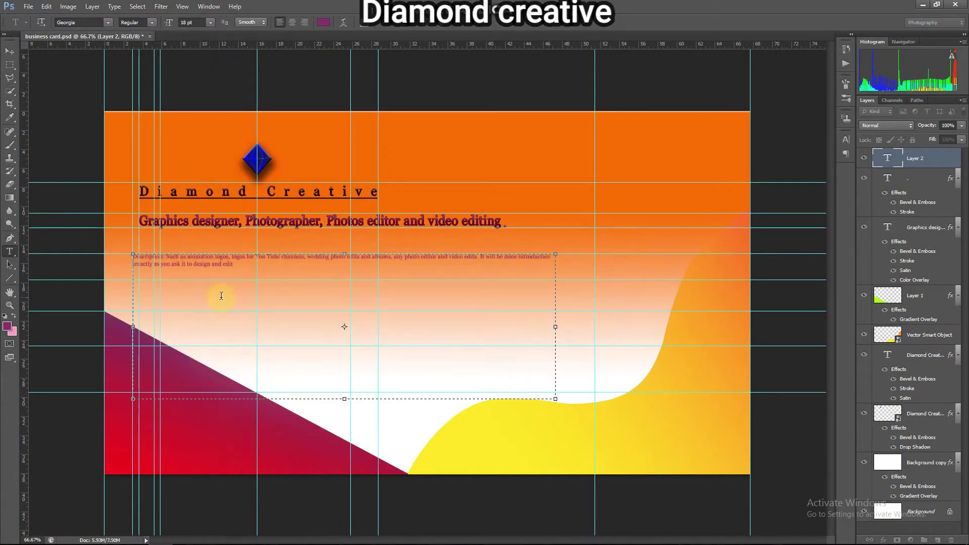
pyautogui.moveTo(254, 275); pyautogui.dragTo(134, 257)
pyautogui.click(209, 23)
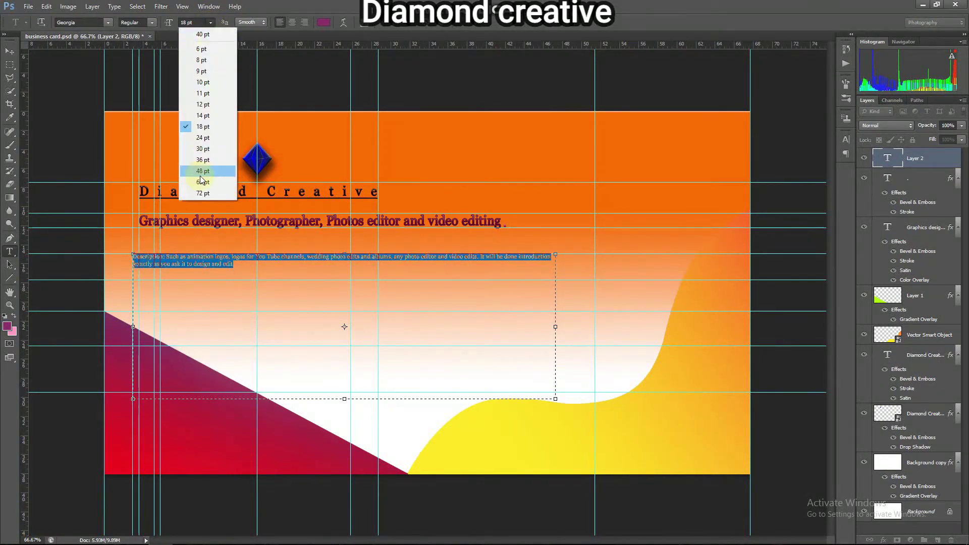
pyautogui.click(203, 171)
pyautogui.click(306, 325)
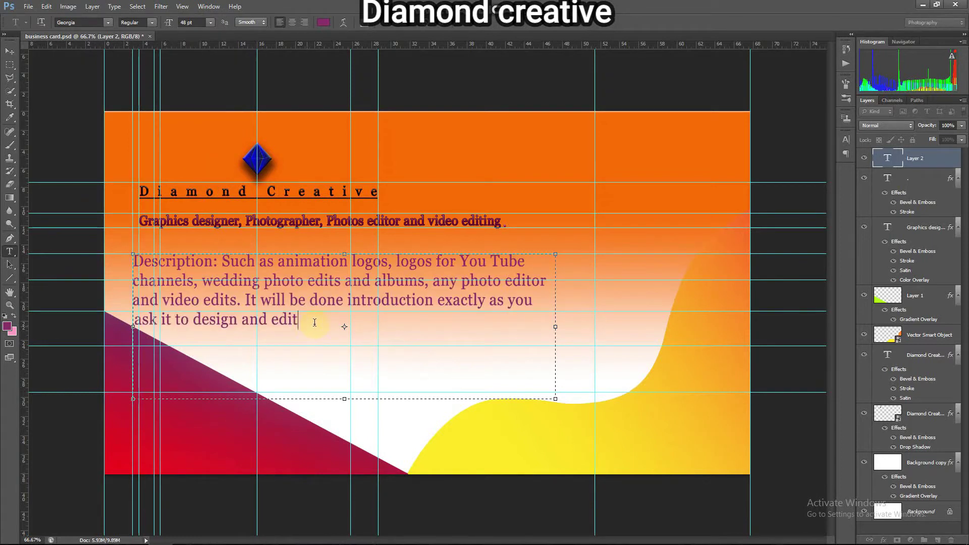
# - Reduce the description text following the word "Description:" to 30 pt
pyautogui.click(889, 178)
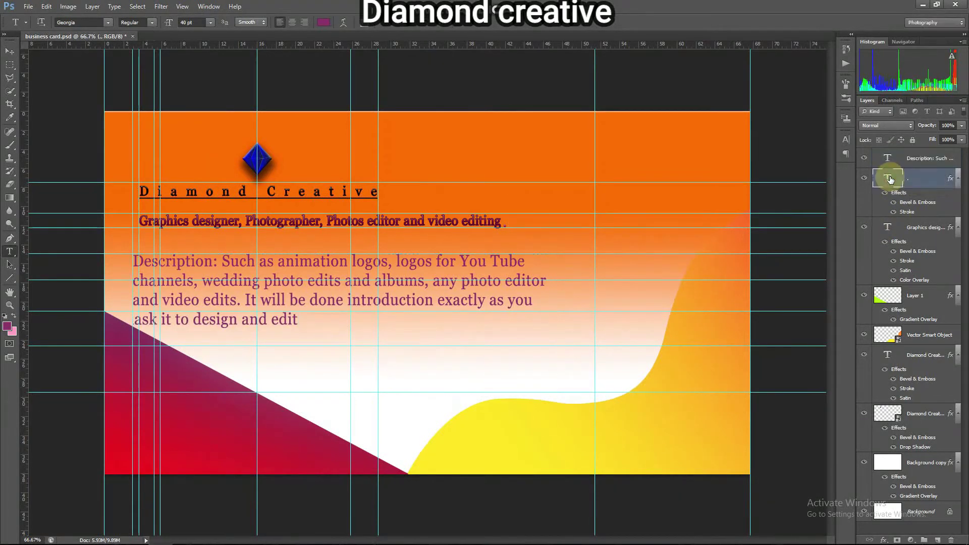
pyautogui.rightClick(889, 178)
pyautogui.press('Escape')
pyautogui.moveTo(221, 261); pyautogui.dragTo(299, 322)
pyautogui.click(211, 22)
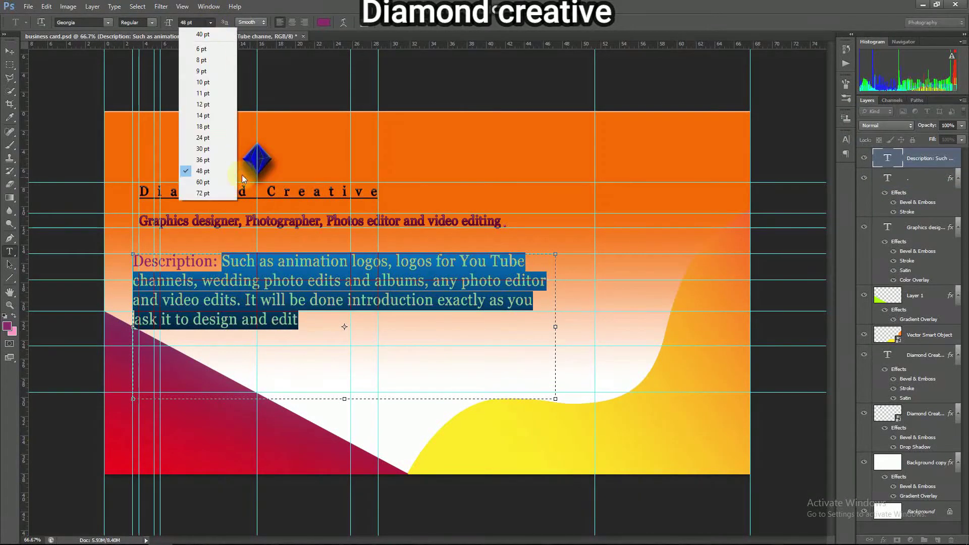
pyautogui.click(208, 138)
pyautogui.click(210, 23)
pyautogui.click(207, 149)
pyautogui.click(344, 293)
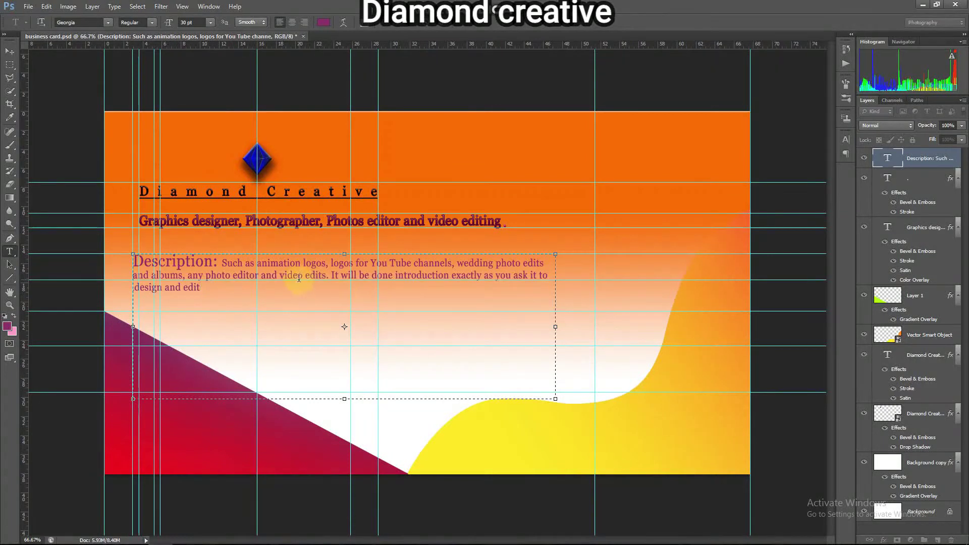
# - Narrow the description's text box from its right side and set the text following "Description:" to 36 pt
pyautogui.moveTo(201, 287); pyautogui.dragTo(132, 261)
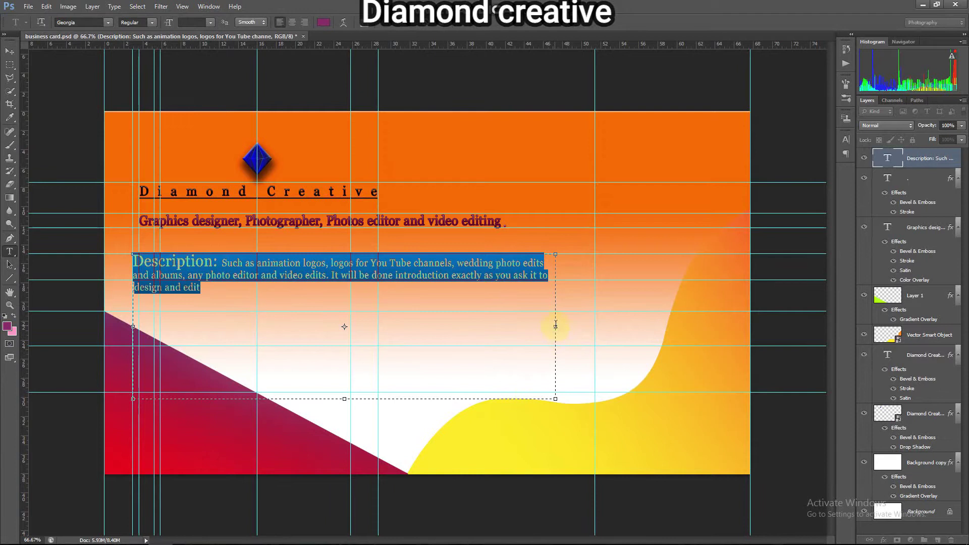
pyautogui.click(532, 323)
pyautogui.moveTo(554, 253); pyautogui.dragTo(454, 251)
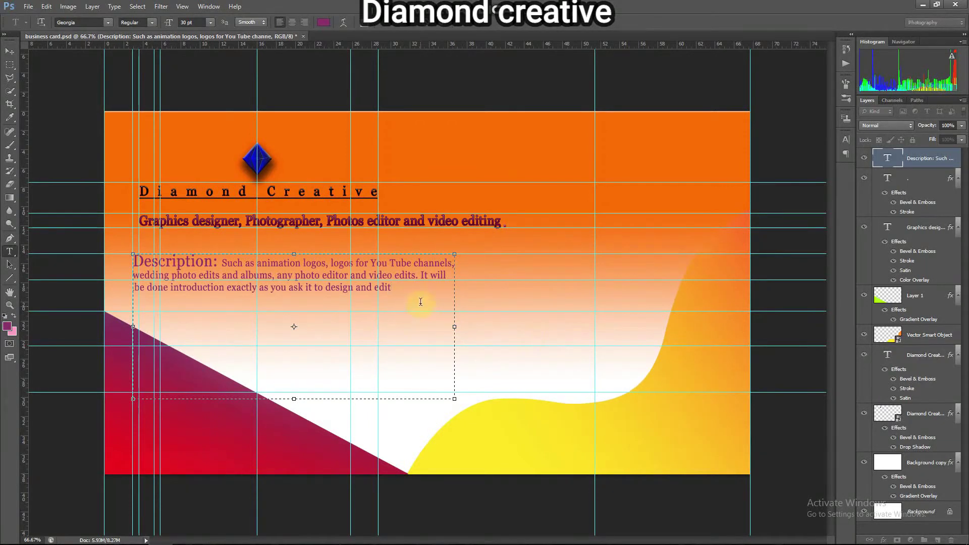
pyautogui.moveTo(401, 288); pyautogui.dragTo(221, 261)
pyautogui.click(210, 22)
pyautogui.click(194, 159)
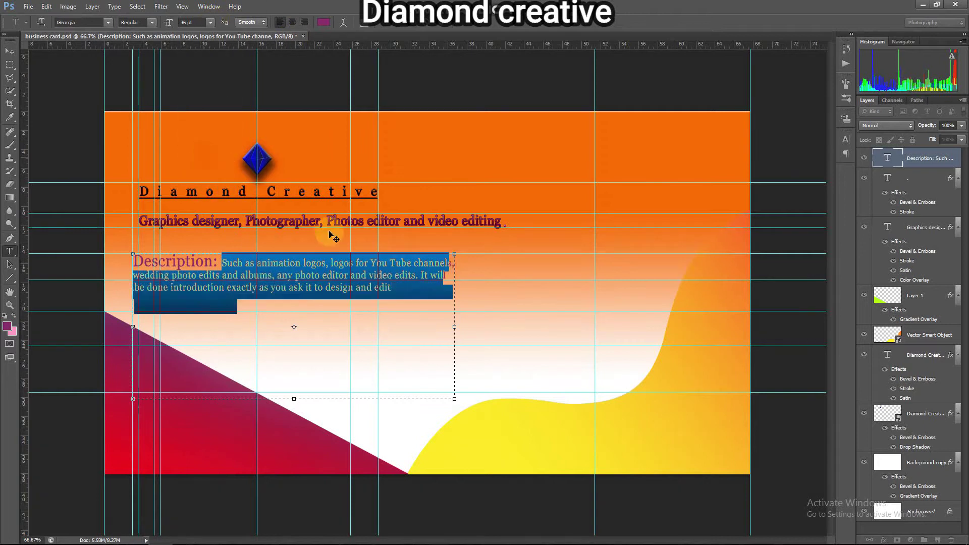
pyautogui.click(305, 291)
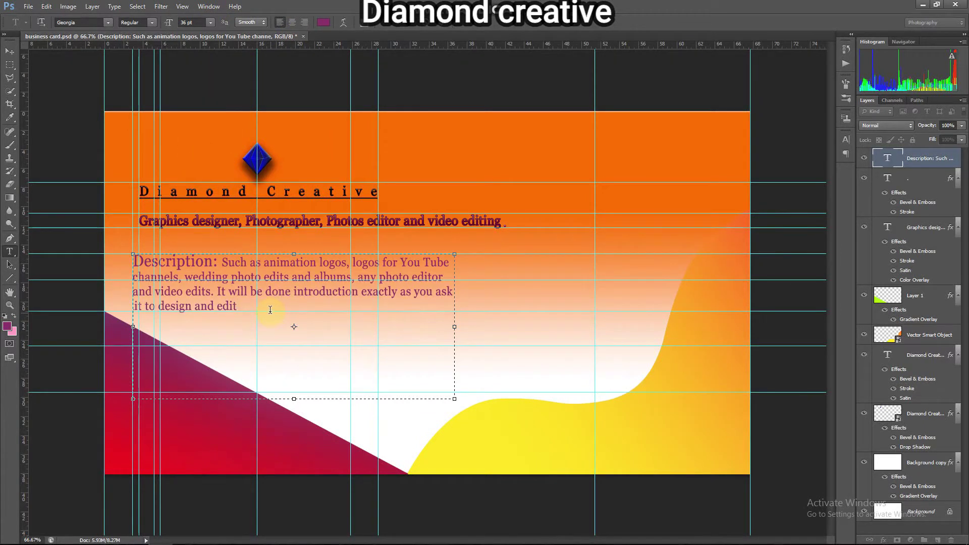
# - Move the description text box so its left edge aligns with the start of the Diamond Creative heading
pyautogui.moveTo(222, 305); pyautogui.dragTo(134, 252)
pyautogui.moveTo(454, 254); pyautogui.dragTo(455, 254)
pyautogui.moveTo(191, 238); pyautogui.dragTo(197, 237)
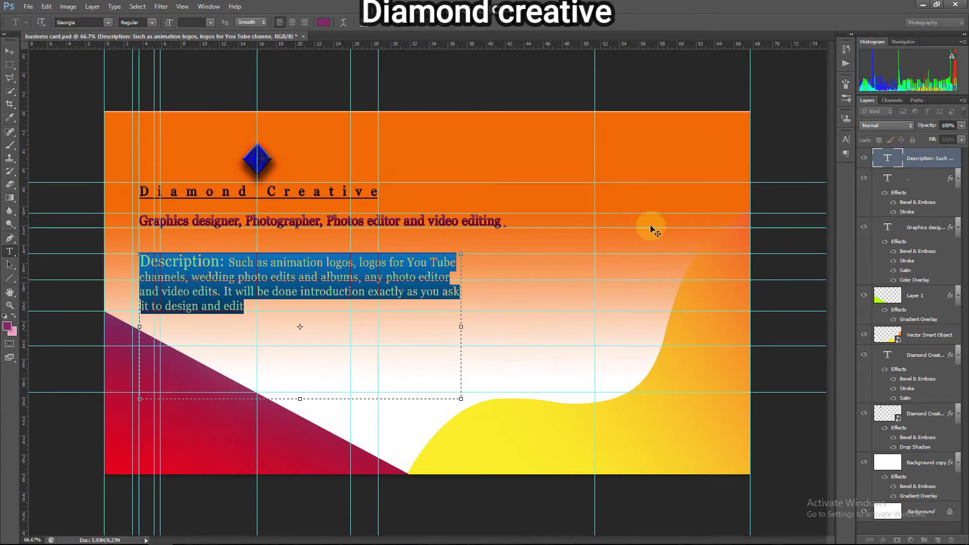
# - Add Bevel & Emboss with a contour to the description text layer, keeping Knockout at None
pyautogui.click(886, 157)
pyautogui.rightClick(884, 162)
pyautogui.click(886, 167)
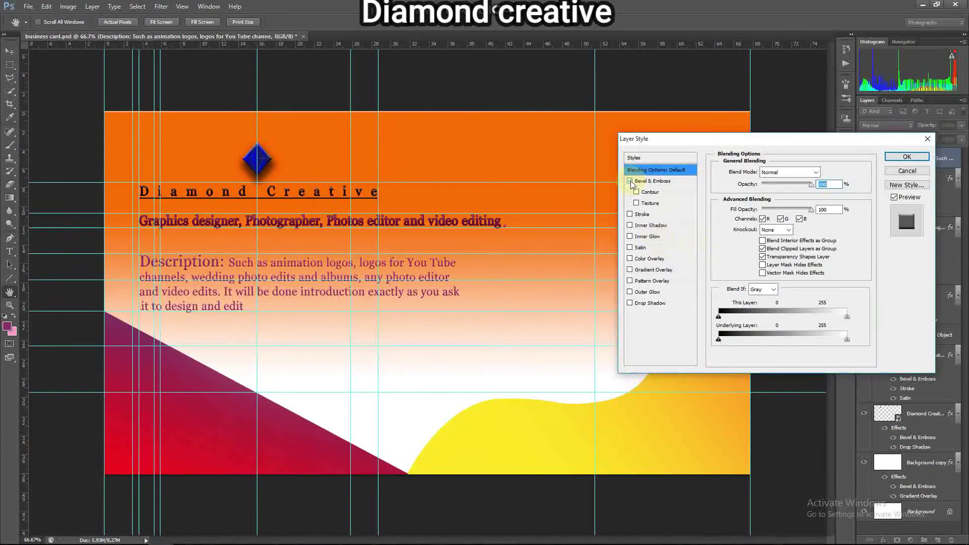
pyautogui.moveTo(810, 209); pyautogui.dragTo(801, 212)
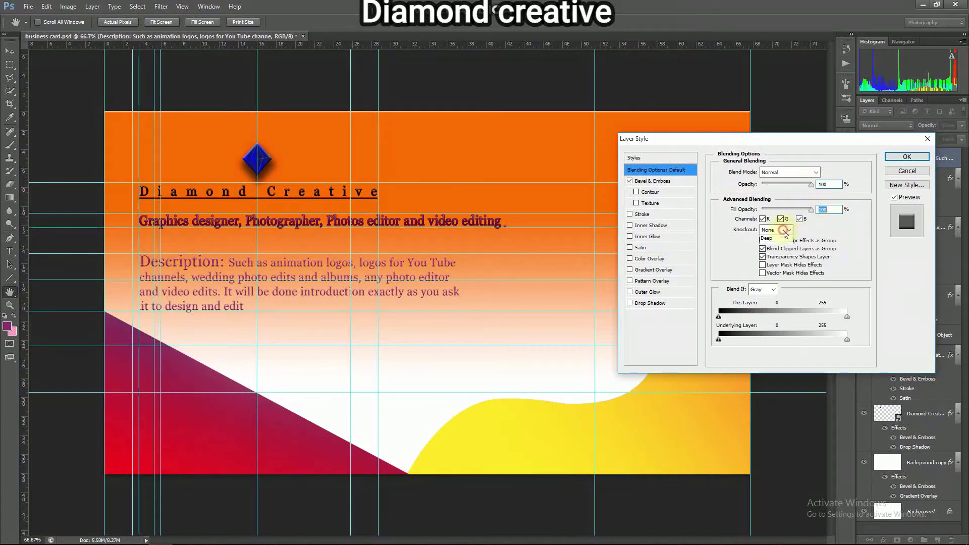
pyautogui.click(766, 256)
pyautogui.click(777, 229)
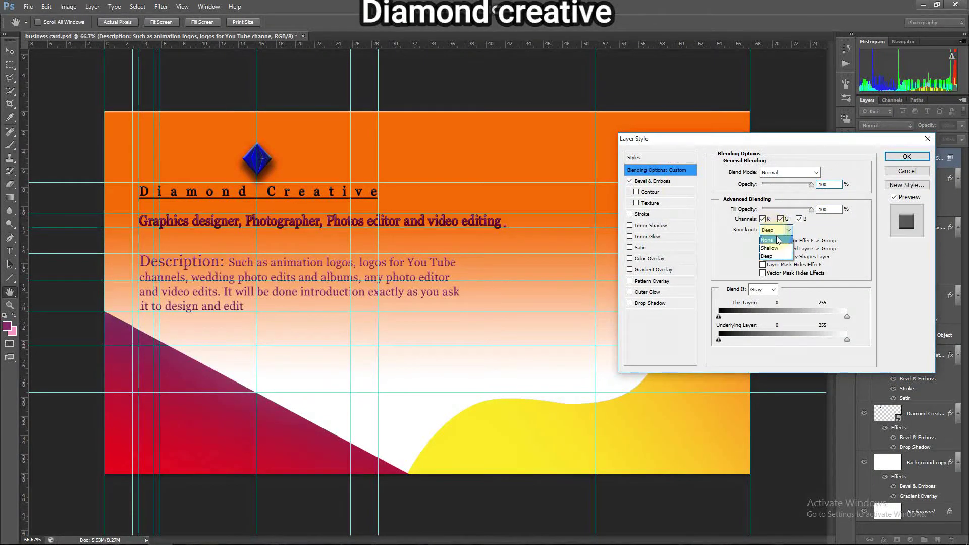
pyautogui.click(776, 240)
pyautogui.click(636, 192)
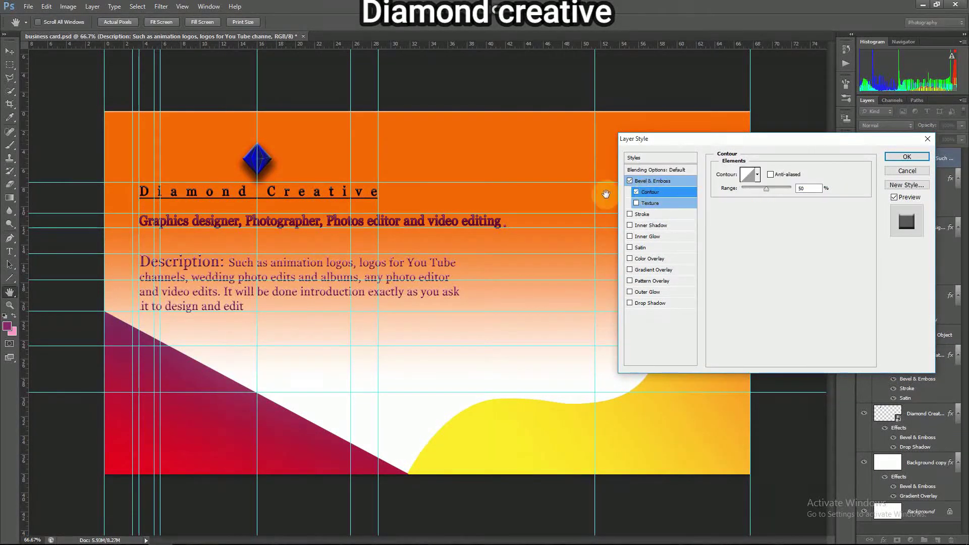
# - Try a 1 px white #ffffff stroke on the description text
pyautogui.click(643, 214)
pyautogui.click(743, 241)
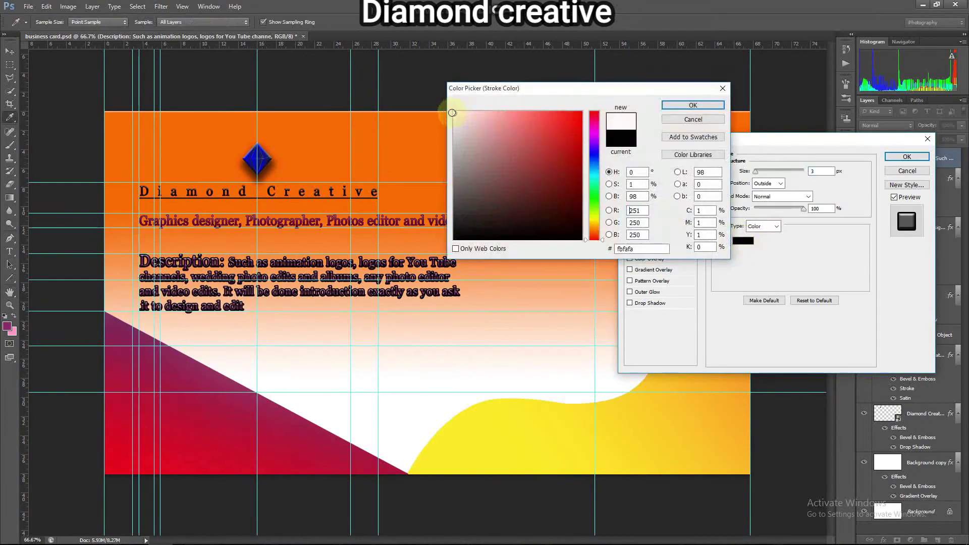
pyautogui.moveTo(452, 112); pyautogui.dragTo(454, 113)
pyautogui.moveTo(562, 131)
pyautogui.mouseDown()
pyautogui.moveTo(485, 119)
pyautogui.moveTo(484, 143)
pyautogui.moveTo(460, 134)
pyautogui.moveTo(454, 113)
pyautogui.mouseUp()
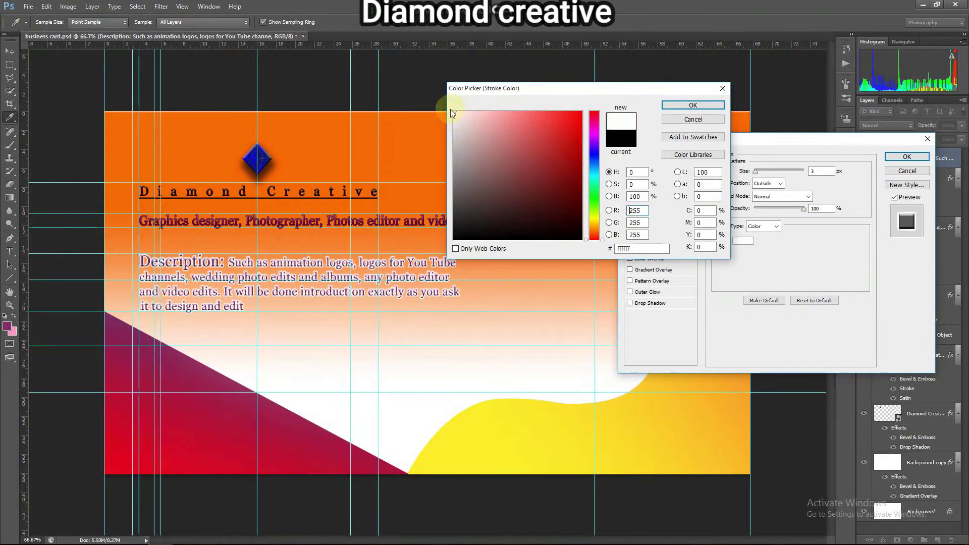
pyautogui.click(693, 106)
pyautogui.moveTo(755, 172); pyautogui.dragTo(750, 172)
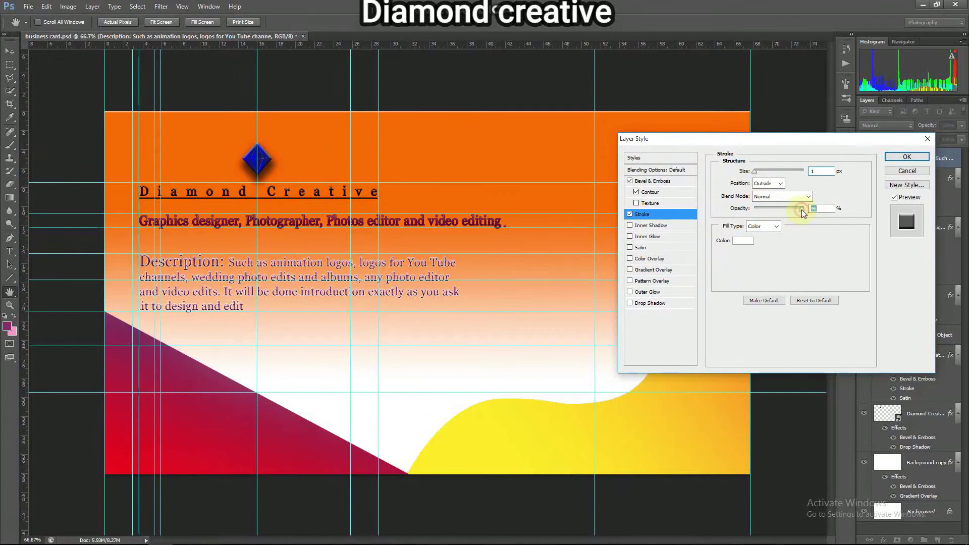
# - Try a red inner shadow with 37 px distance, 34% choke and 51 px size, and switch off both it and the stroke
pyautogui.click(649, 227)
pyautogui.click(825, 172)
pyautogui.moveTo(450, 208); pyautogui.dragTo(488, 182)
pyautogui.click(572, 136)
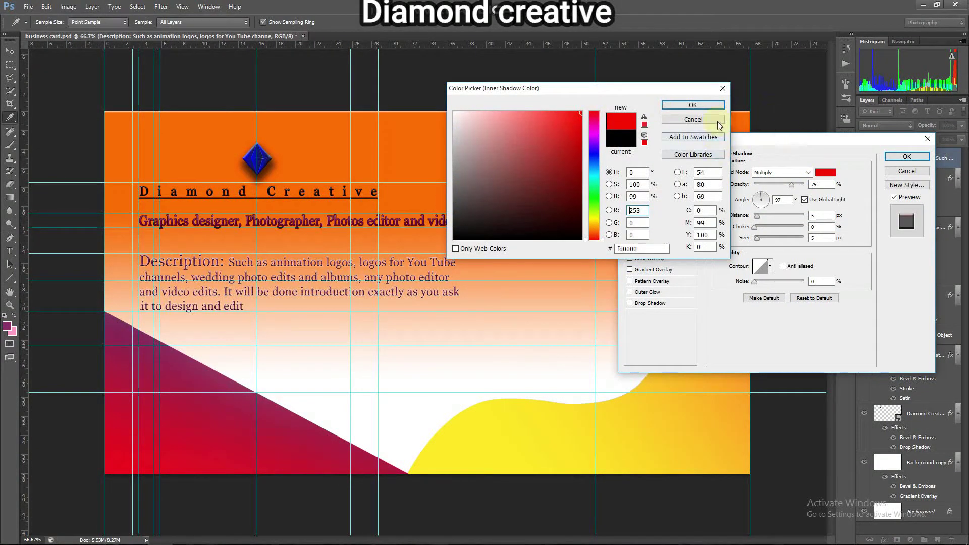
pyautogui.click(693, 105)
pyautogui.click(771, 226)
pyautogui.click(767, 238)
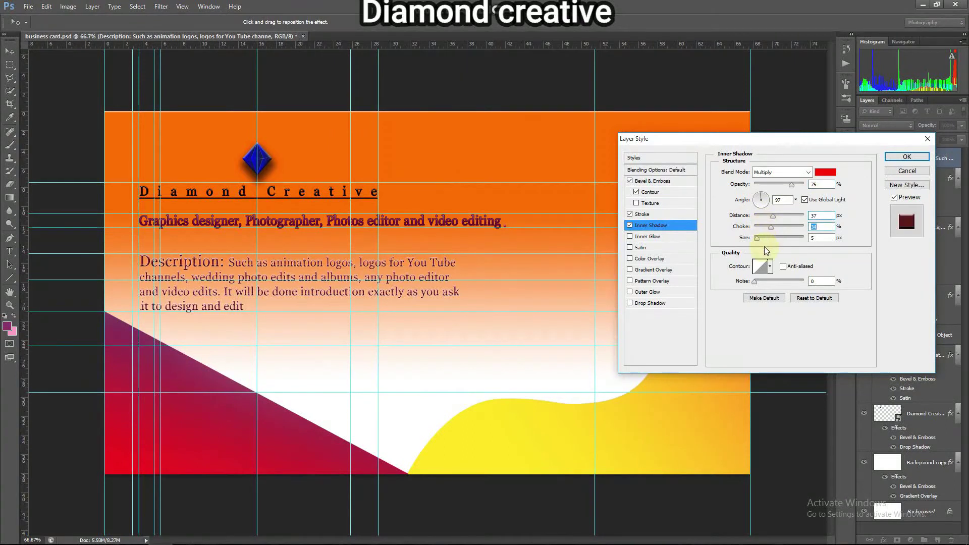
pyautogui.click(789, 186)
pyautogui.moveTo(789, 186); pyautogui.dragTo(787, 186)
pyautogui.click(629, 225)
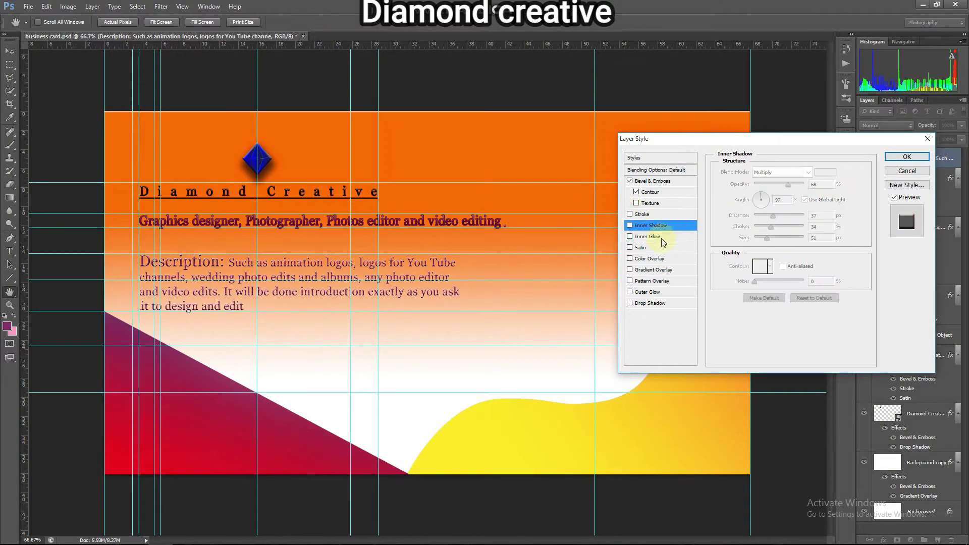
# - Turn on the Satin effect for the description text, leaving its colour selection without applying a change
pyautogui.click(643, 248)
pyautogui.click(825, 172)
pyautogui.click(638, 248)
pyautogui.rightClick(638, 248)
pyautogui.click(652, 292)
pyautogui.rightClick(614, 250)
pyautogui.click(670, 288)
pyautogui.click(693, 119)
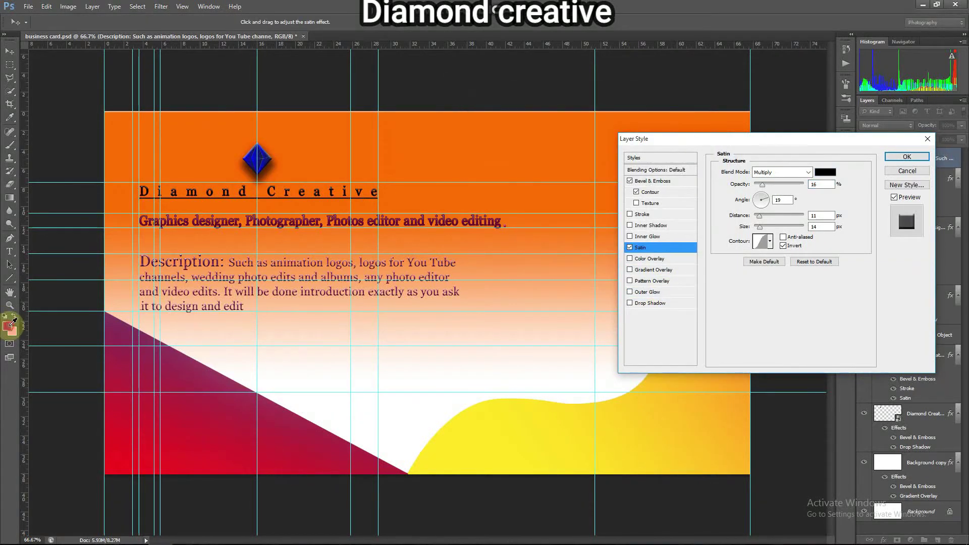
# - Set the satin colour to #760057, copy that colour code, and increase the effect's opacity and distance
pyautogui.click(825, 172)
pyautogui.click(10, 325)
pyautogui.click(581, 180)
pyautogui.click(644, 249)
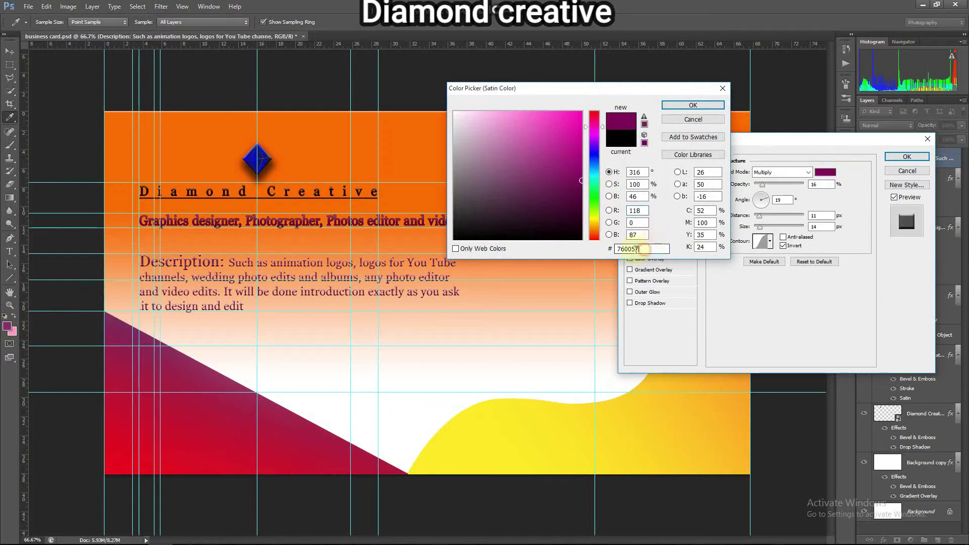
pyautogui.rightClick(630, 247)
pyautogui.click(651, 282)
pyautogui.click(679, 105)
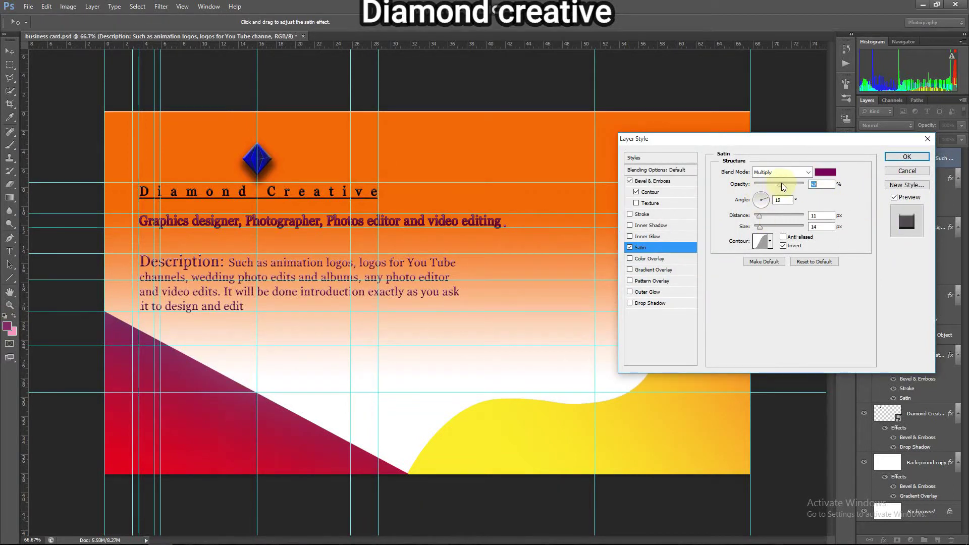
pyautogui.moveTo(770, 216); pyautogui.dragTo(781, 226)
# - Add a Color Overlay in #760057 to the description text
pyautogui.click(651, 259)
pyautogui.click(825, 172)
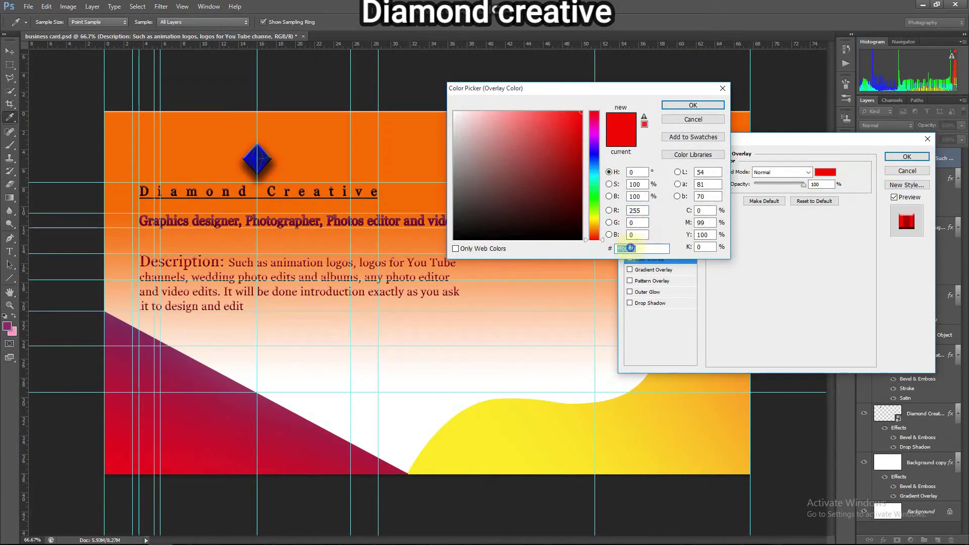
pyautogui.write('760057')
pyautogui.click(693, 106)
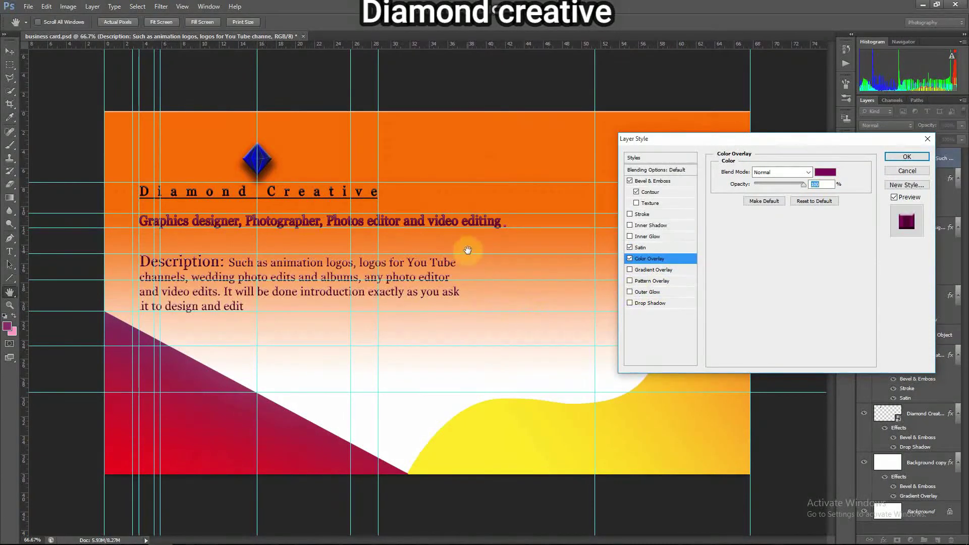
# - Add a Gradient Overlay to the description text and set the gradient's starting colour stop to yellow #fcff00
pyautogui.click(656, 270)
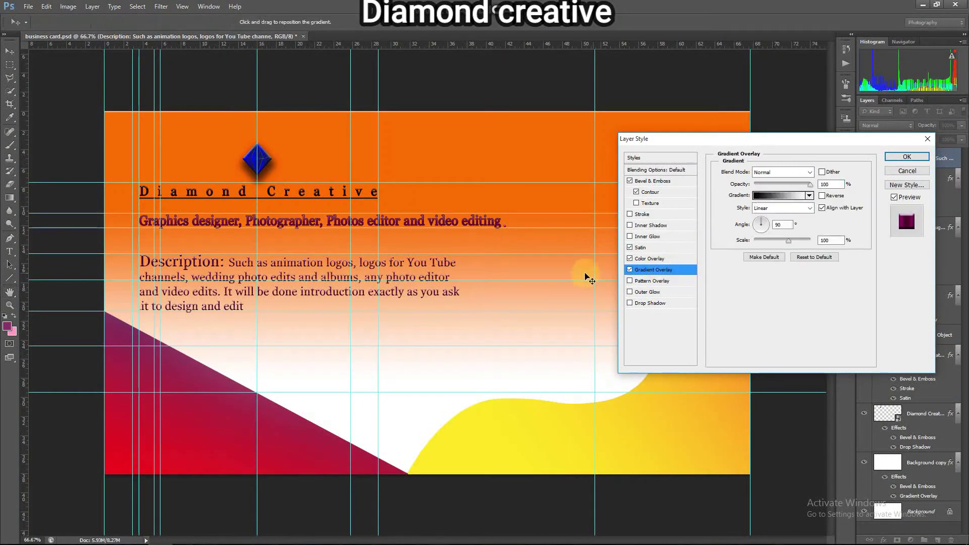
pyautogui.click(781, 195)
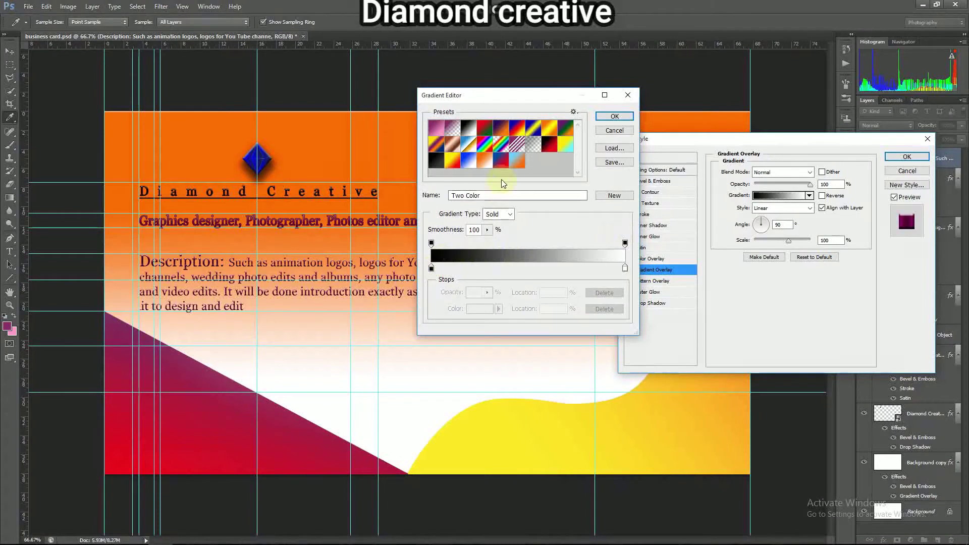
pyautogui.click(431, 267)
pyautogui.doubleClick(432, 268)
pyautogui.click(693, 106)
pyautogui.doubleClick(432, 269)
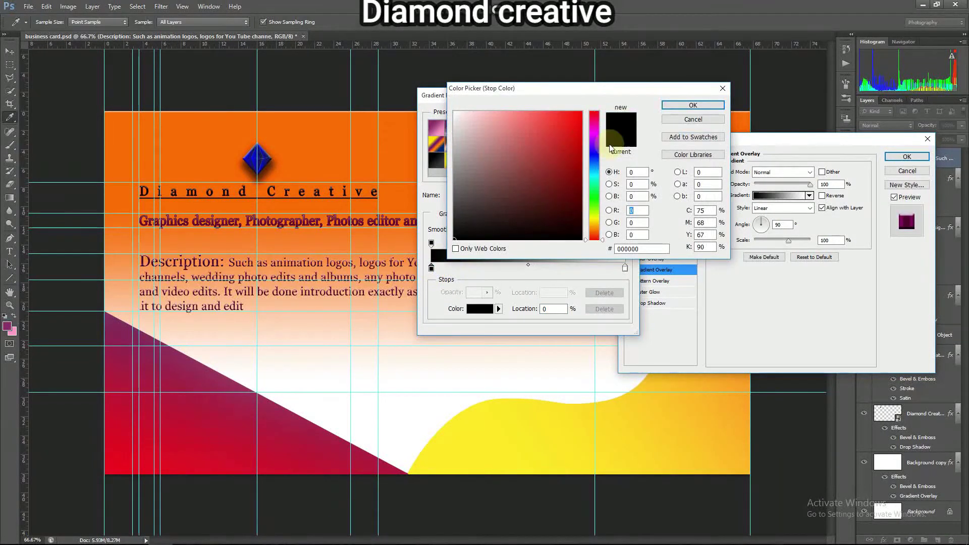
pyautogui.moveTo(572, 141); pyautogui.dragTo(598, 107)
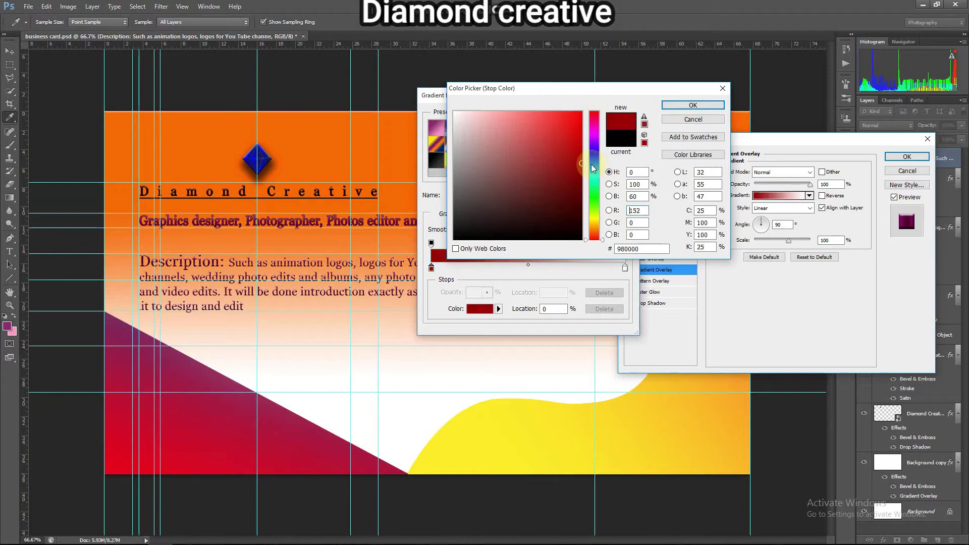
pyautogui.click(595, 217)
pyautogui.click(581, 178)
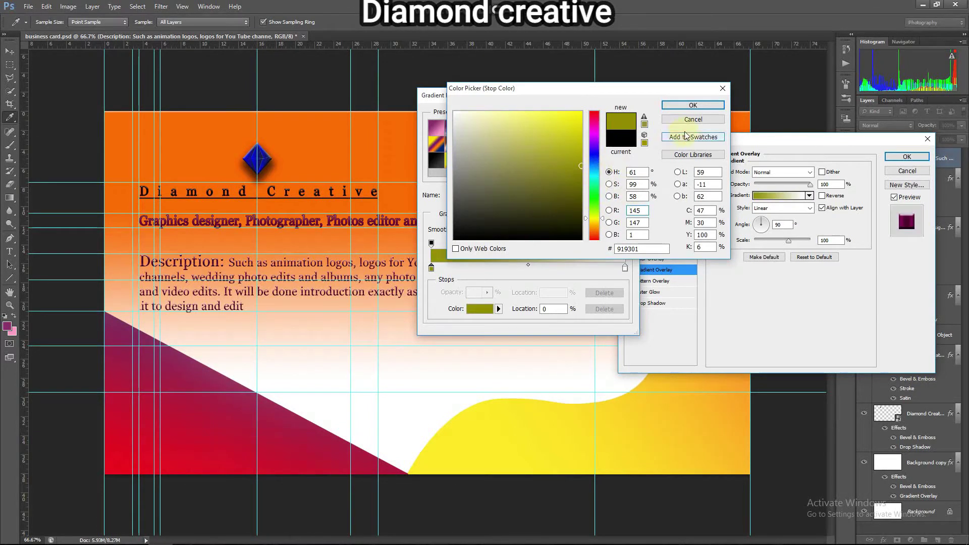
pyautogui.moveTo(582, 178); pyautogui.dragTo(581, 113)
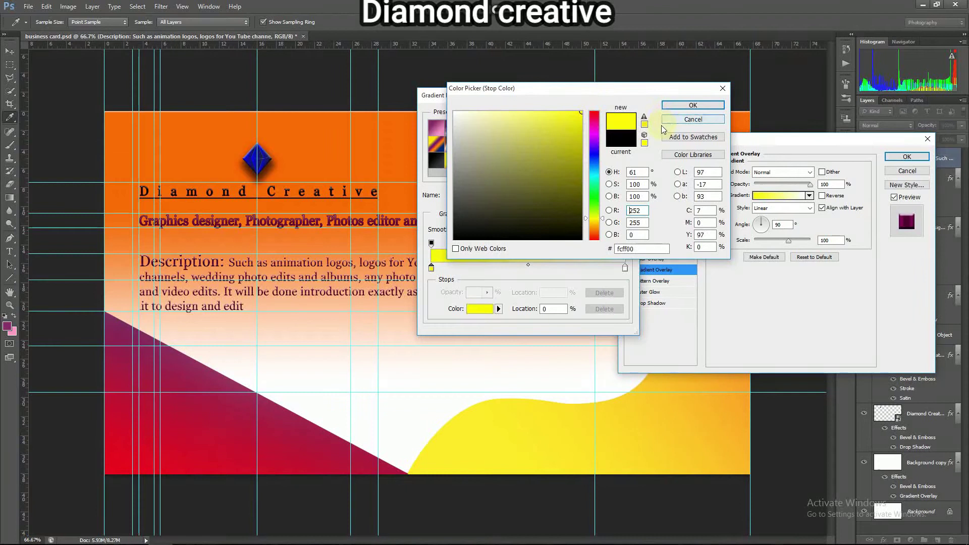
pyautogui.click(692, 105)
# - Try a blue-violet end stop for the description text's Gradient Overlay and turn the overlay off
pyautogui.doubleClick(626, 270)
pyautogui.click(594, 151)
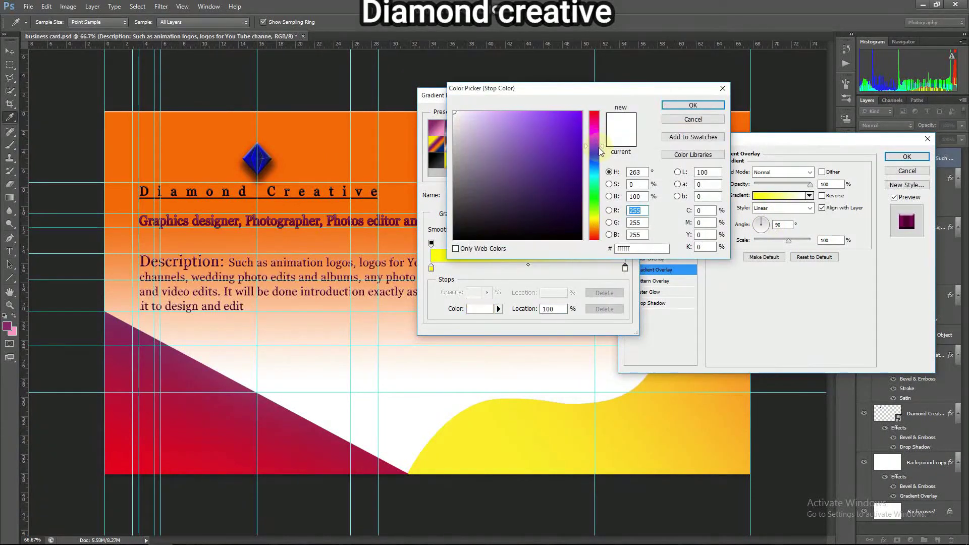
pyautogui.click(579, 114)
pyautogui.click(679, 105)
pyautogui.click(620, 117)
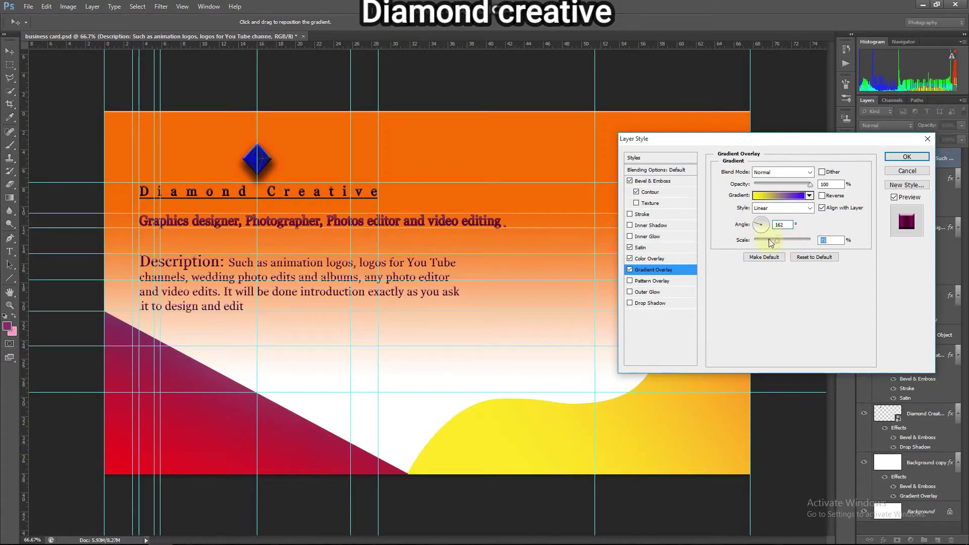
pyautogui.click(630, 270)
# - Fine-tune the description text's Color Overlay opacity and add a low-opacity Inner Glow with Lighten blending and 100% noise
pyautogui.click(649, 258)
pyautogui.moveTo(803, 183)
pyautogui.mouseDown()
pyautogui.moveTo(783, 184)
pyautogui.moveTo(805, 183)
pyautogui.mouseUp()
pyautogui.click(651, 237)
pyautogui.click(745, 207)
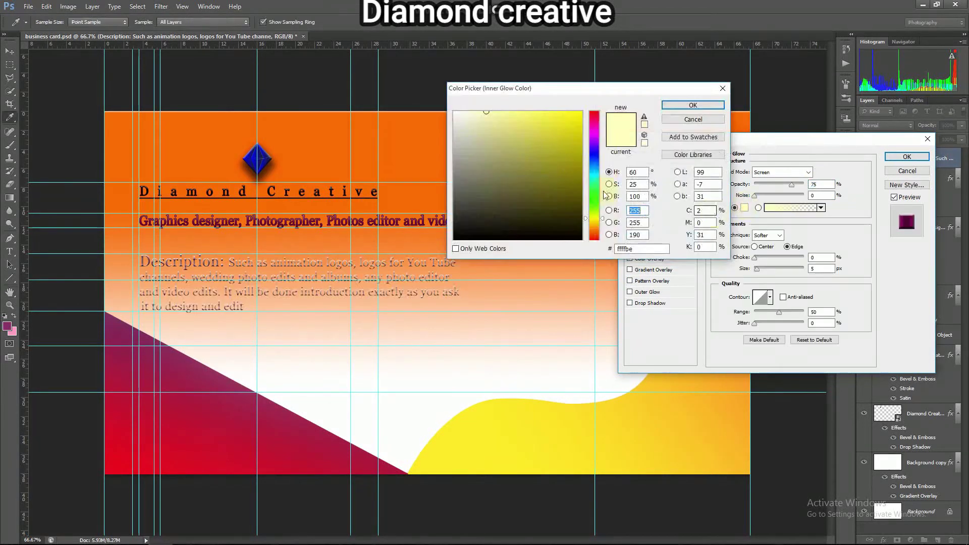
pyautogui.press('Return')
pyautogui.moveTo(794, 186); pyautogui.dragTo(736, 232)
pyautogui.click(782, 172)
pyautogui.click(772, 252)
pyautogui.moveTo(789, 195); pyautogui.dragTo(798, 200)
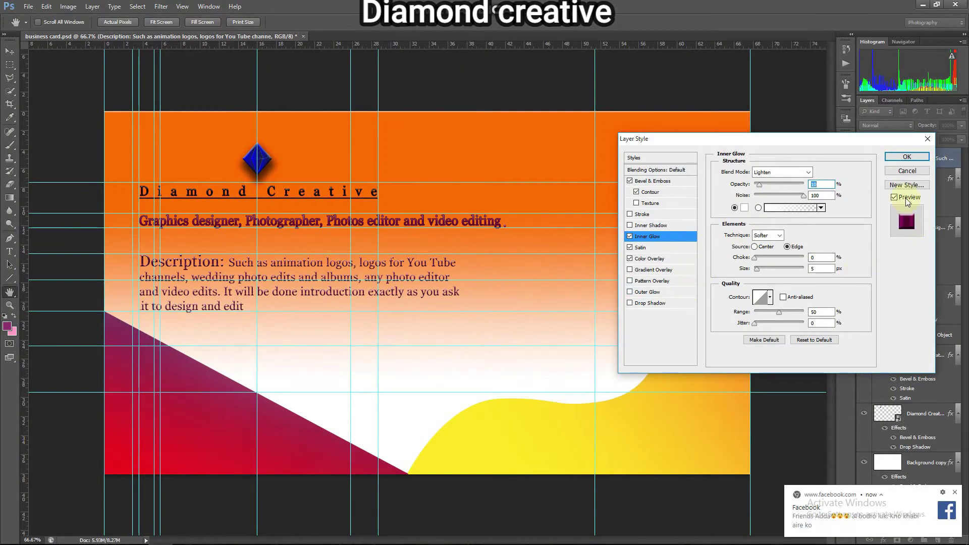
pyautogui.click(907, 157)
# - Hide the description text and place the person icon from Illustrator's Contacts.ai near the card's lower-left corner, scaled to 14.07%
pyautogui.click(866, 186)
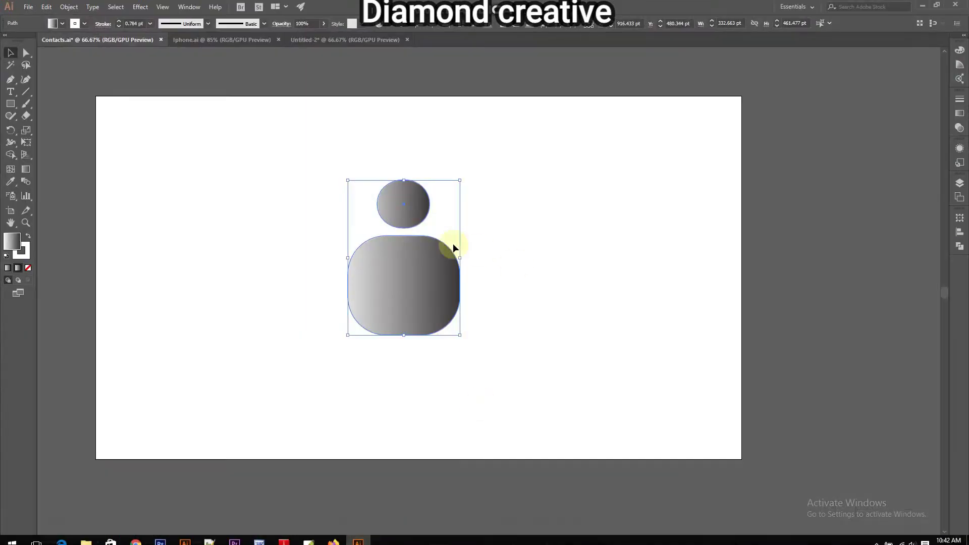
pyautogui.moveTo(455, 248); pyautogui.dragTo(411, 270)
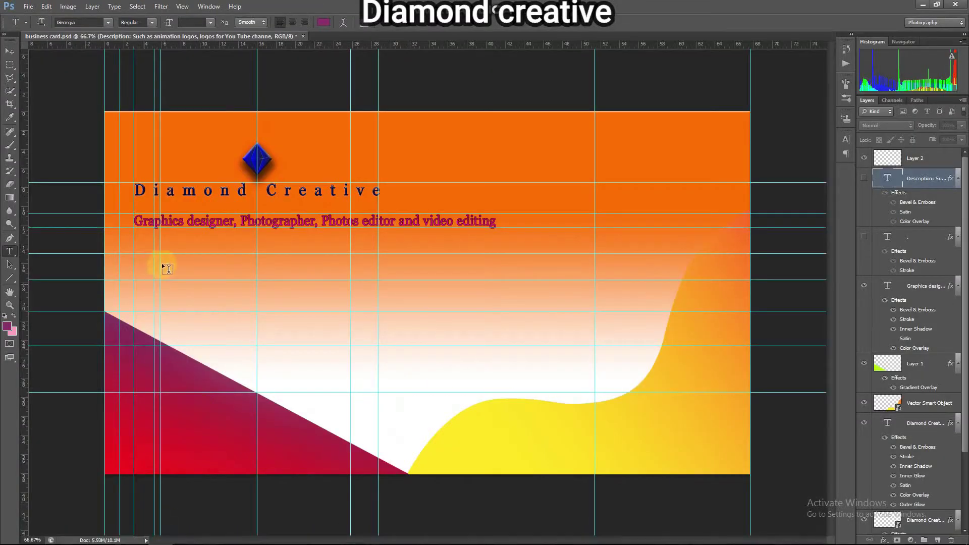
pyautogui.moveTo(162, 266); pyautogui.dragTo(283, 294)
pyautogui.moveTo(177, 215); pyautogui.dragTo(150, 458)
pyautogui.press('Return')
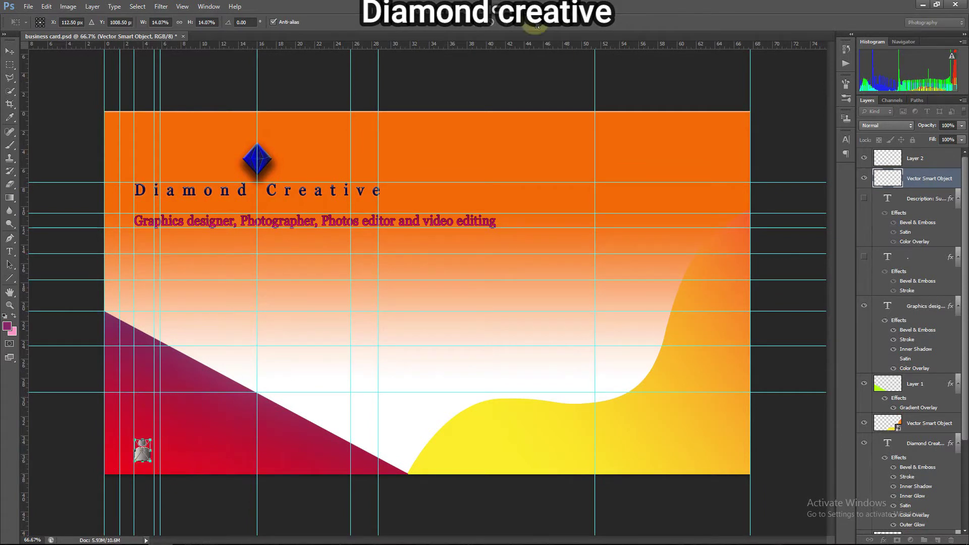
pyautogui.press('t')
pyautogui.click(9, 51)
pyautogui.moveTo(143, 455); pyautogui.dragTo(149, 447)
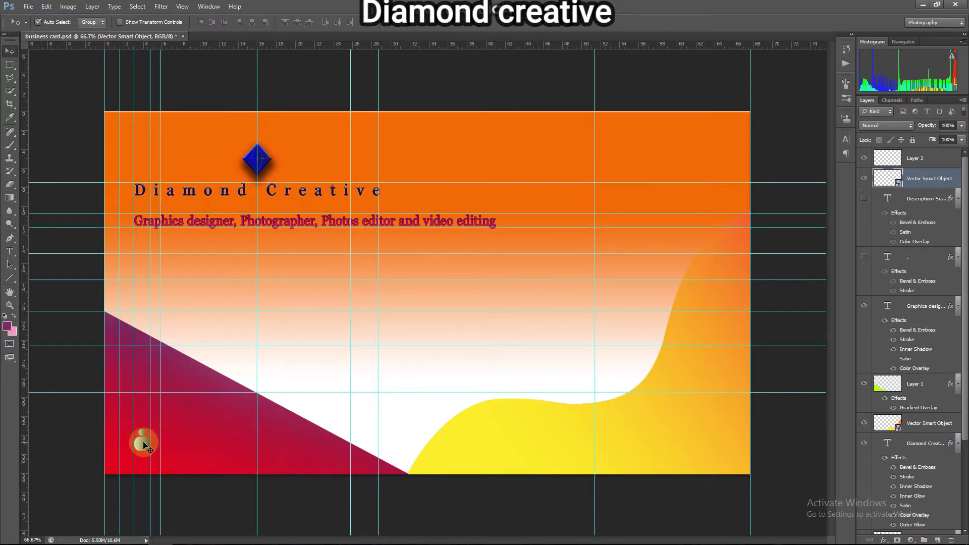
# - Apply Bevel & Emboss with Contour, Inner Glow and a low-opacity Satin effect to the person icon
pyautogui.rightClick(923, 181)
pyautogui.click(887, 188)
pyautogui.click(630, 181)
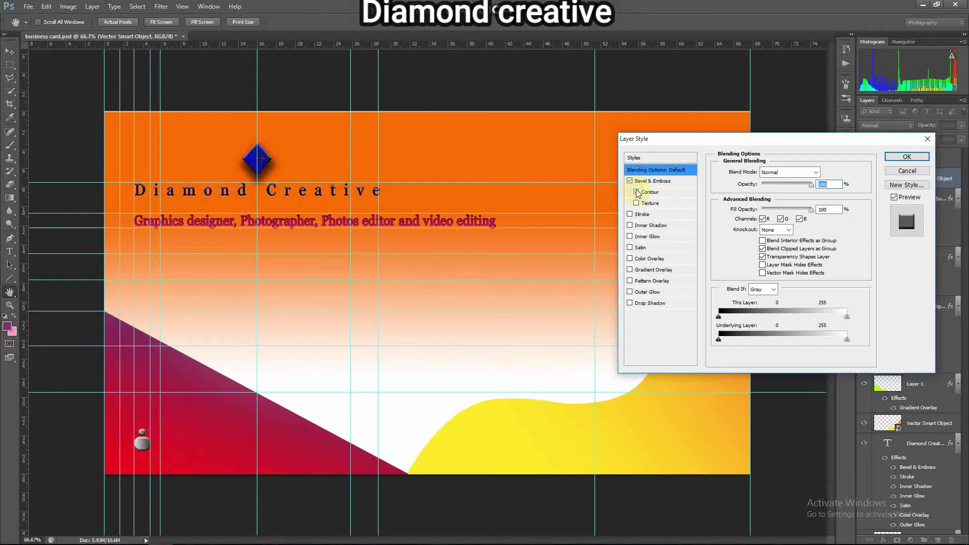
pyautogui.click(629, 214)
pyautogui.click(640, 247)
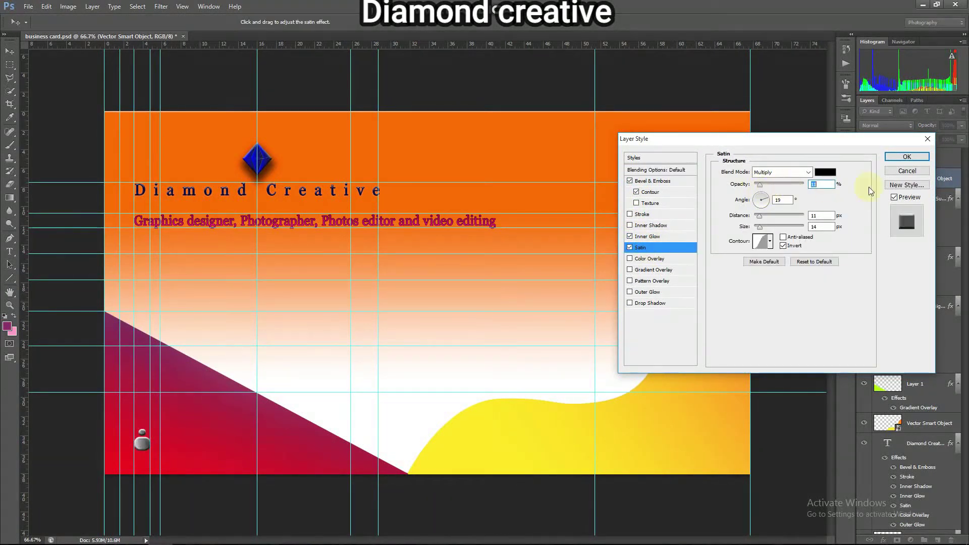
pyautogui.press('Return')
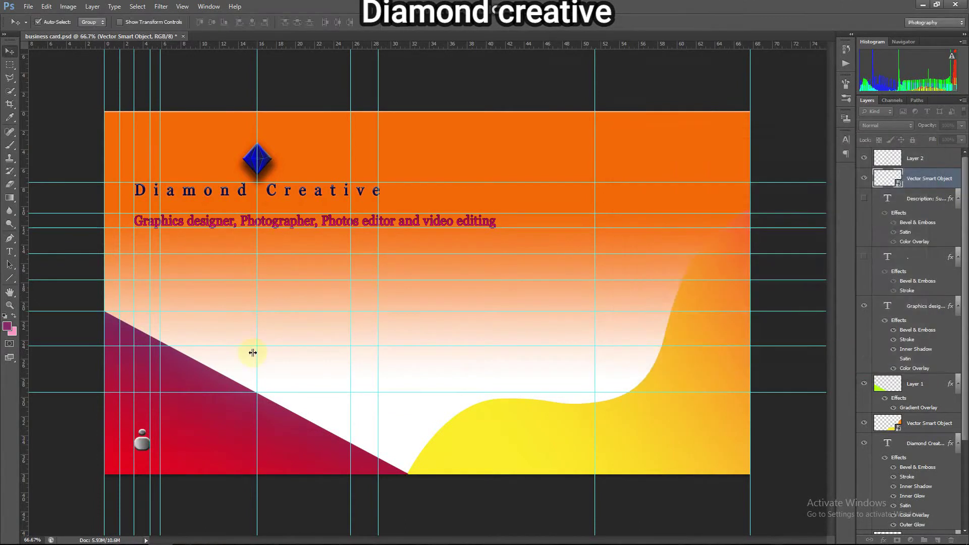
# - Scale the person icon to 14.11% width and 16.45% height and move it up to the purple triangle's sloping edge
pyautogui.hotkey('ctrl', 't')
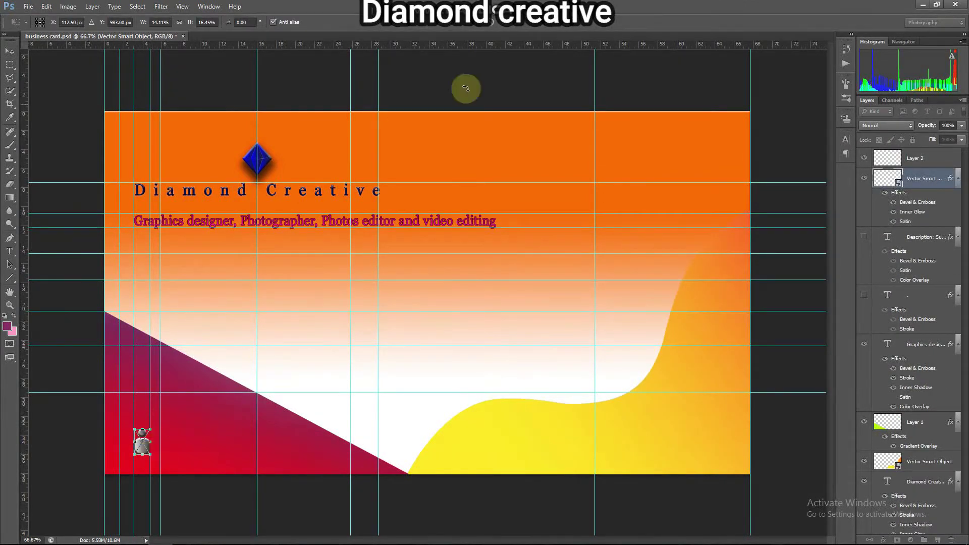
pyautogui.click(507, 22)
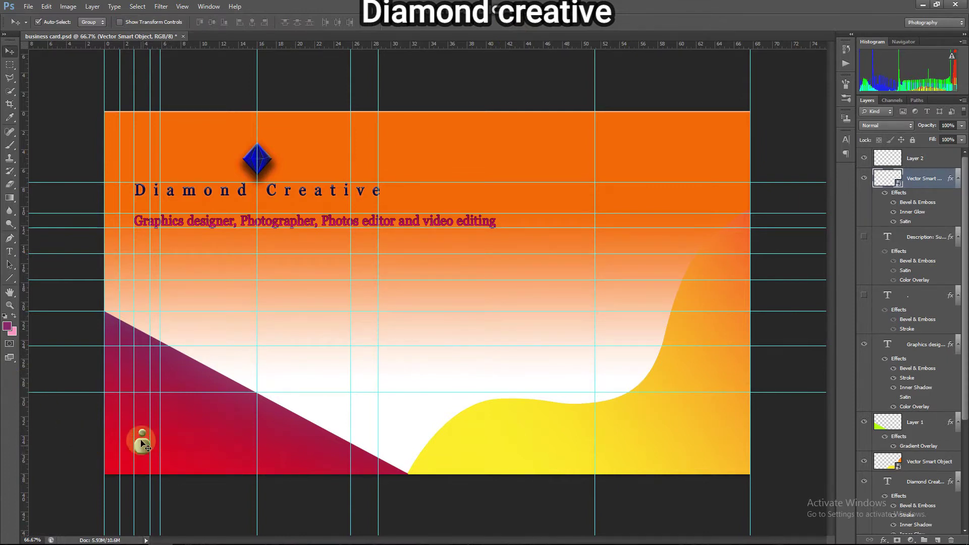
pyautogui.moveTo(145, 451); pyautogui.dragTo(143, 348)
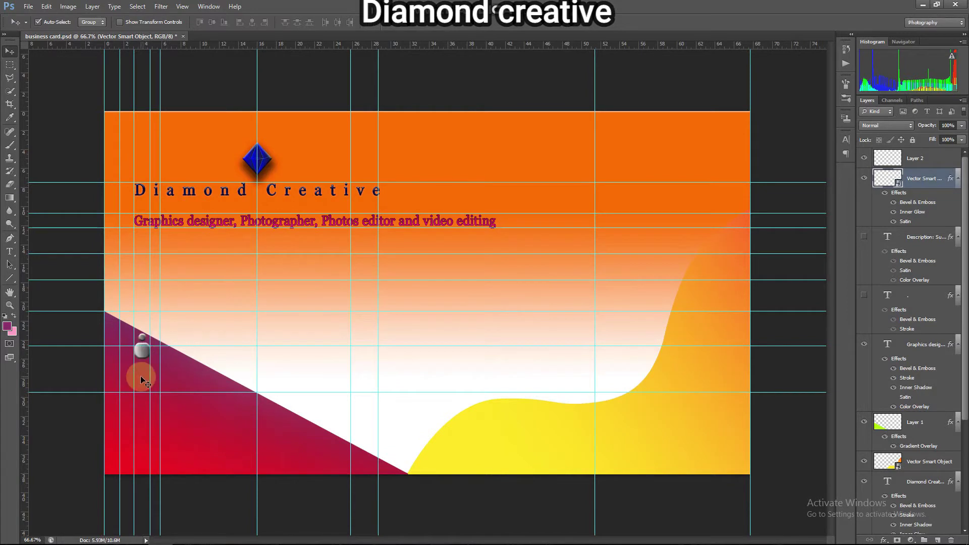
pyautogui.press('t')
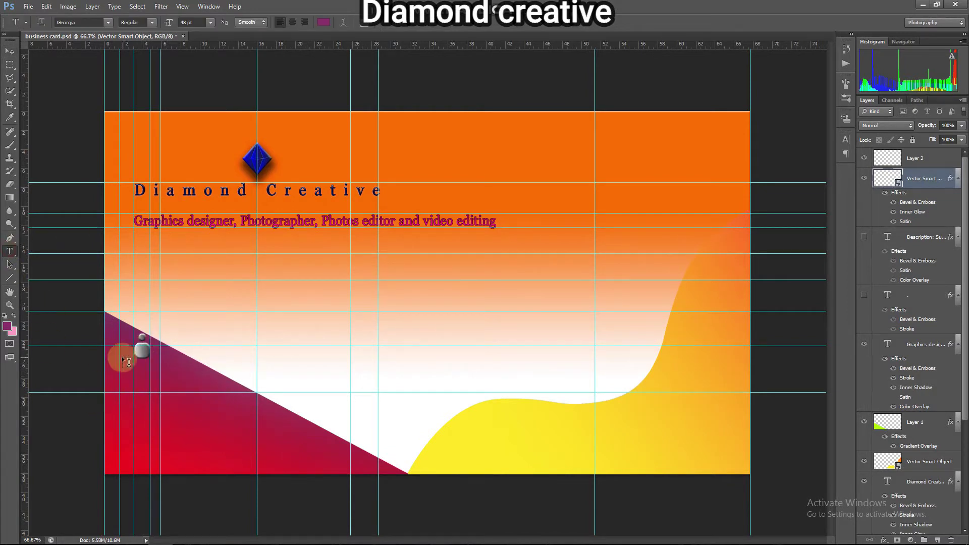
pyautogui.moveTo(115, 359); pyautogui.dragTo(256, 392)
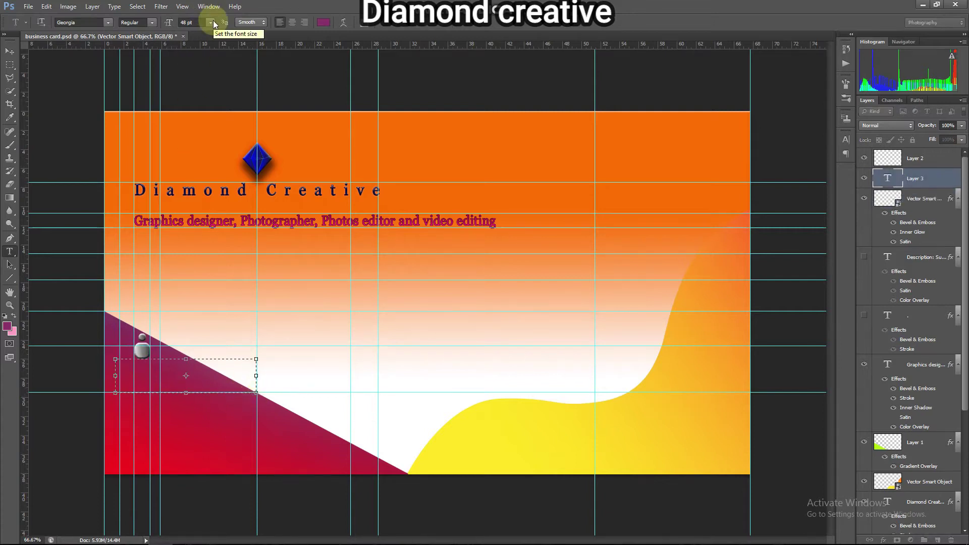
pyautogui.click(430, 26)
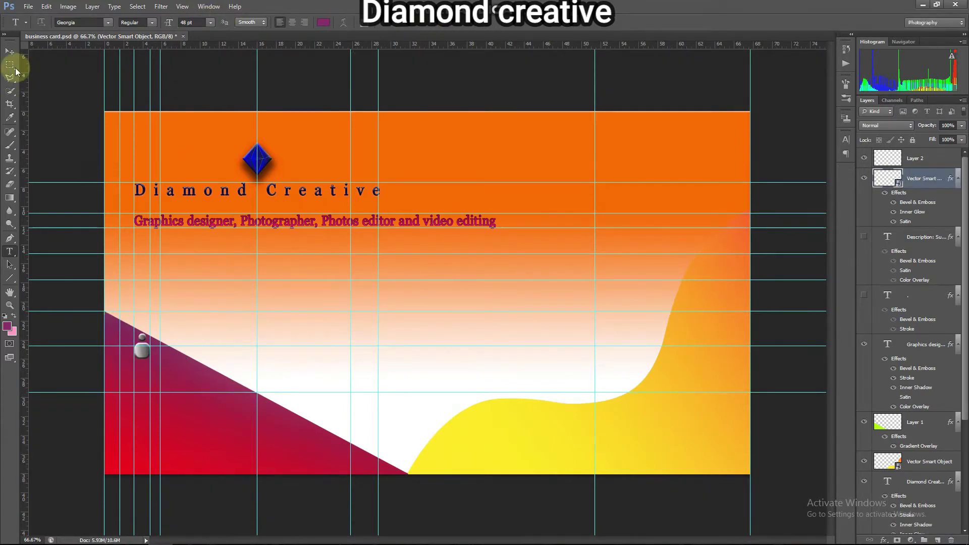
# - Reposition three horizontal guides above and below the person icon and delete Layer 2
pyautogui.click(9, 51)
pyautogui.moveTo(173, 312); pyautogui.dragTo(170, 359)
pyautogui.moveTo(198, 393); pyautogui.dragTo(201, 368)
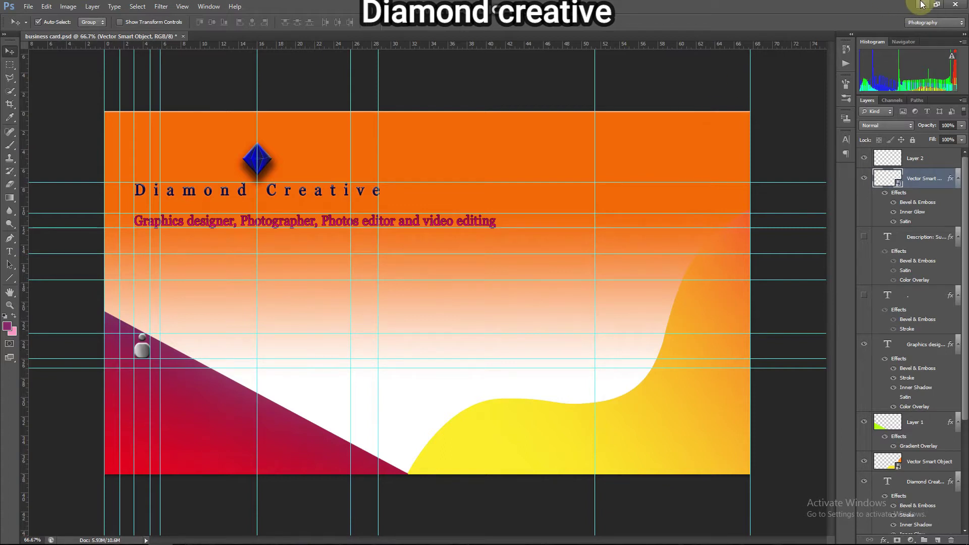
pyautogui.rightClick(915, 158)
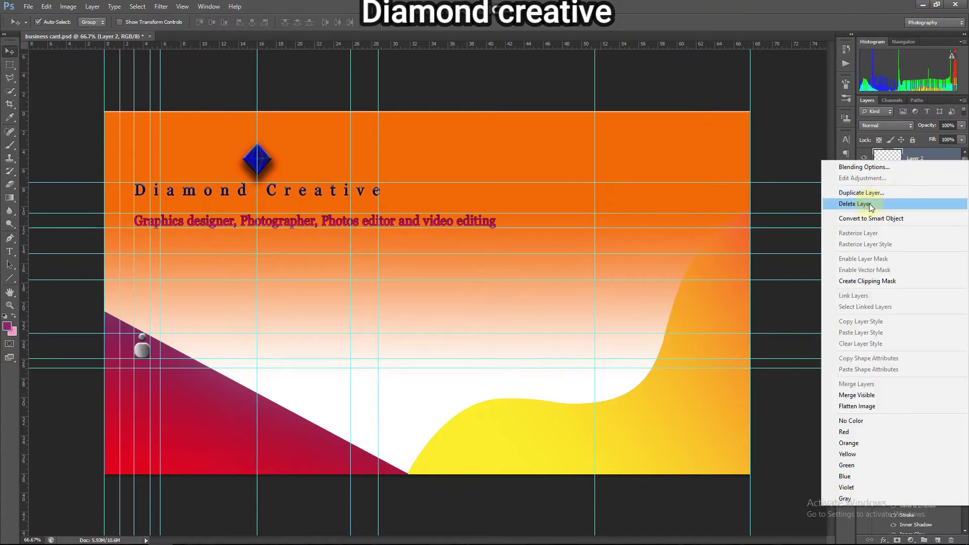
pyautogui.click(861, 205)
# - Place the phone icon from Illustrator's Iphone.ai directly below the person icon, scaled down to match its width
pyautogui.click(366, 539)
pyautogui.click(248, 41)
pyautogui.moveTo(351, 115); pyautogui.dragTo(621, 472)
pyautogui.click(119, 7)
pyautogui.click(455, 166)
pyautogui.moveTo(454, 164); pyautogui.dragTo(443, 283)
pyautogui.moveTo(386, 185); pyautogui.dragTo(295, 295)
pyautogui.moveTo(288, 289); pyautogui.dragTo(137, 388)
pyautogui.click(507, 24)
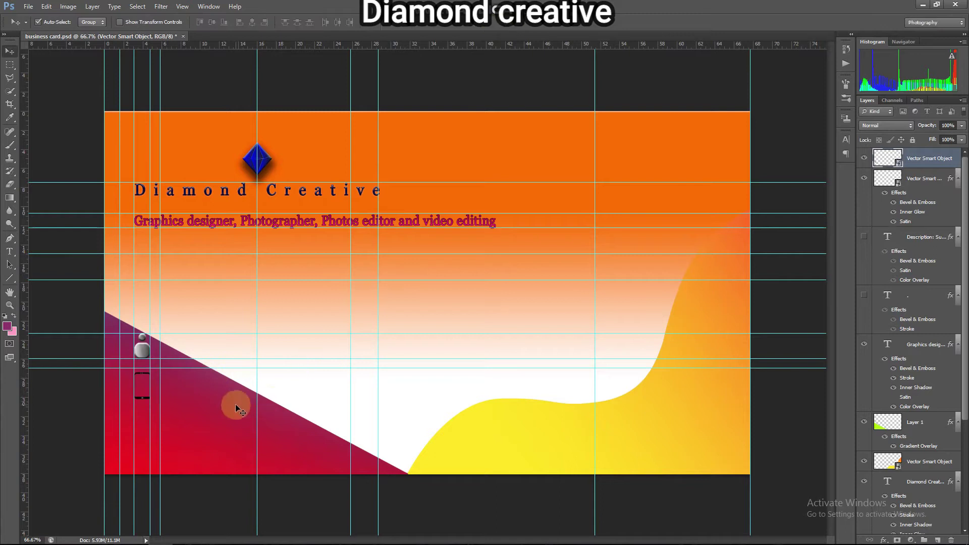
pyautogui.click(142, 376)
pyautogui.press('Down')
pyautogui.press('Down')
pyautogui.press('Down')
pyautogui.press('Down')
pyautogui.hotkey('ctrl', 'z')
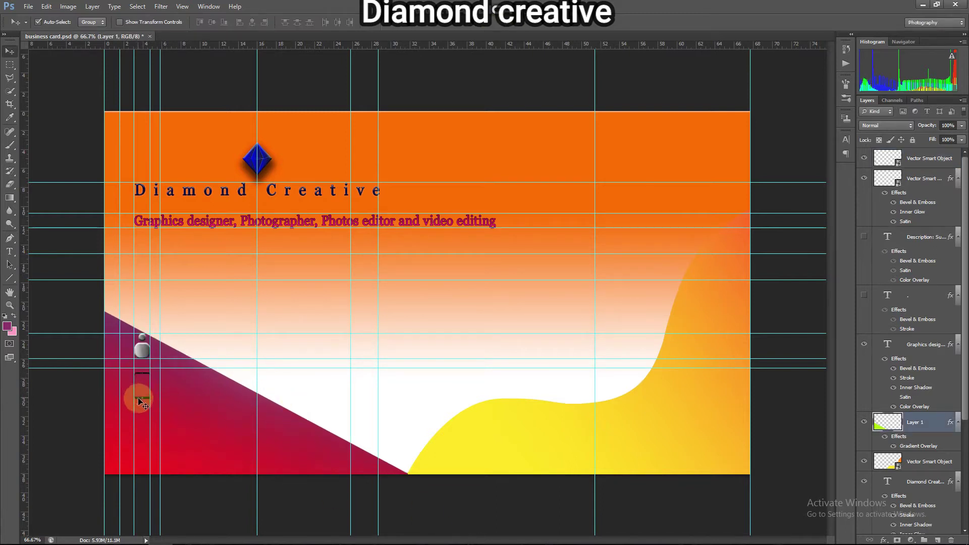
# - Move the phone icon slightly down and set horizontal guides along its top and bottom edges
pyautogui.click(140, 398)
pyautogui.moveTo(141, 368); pyautogui.dragTo(141, 376)
pyautogui.moveTo(195, 45); pyautogui.dragTo(173, 403)
# - Marquee-select the gap between the person and phone icons and shift the selection outline below the phone icon
pyautogui.press('m')
pyautogui.moveTo(134, 359); pyautogui.dragTo(150, 377)
pyautogui.hotkey('shift', 'Down')
pyautogui.hotkey('shift', 'Down')
pyautogui.hotkey('shift', 'Down')
pyautogui.hotkey('shift', 'Down')
pyautogui.hotkey('shift', 'Down')
pyautogui.hotkey('shift', 'Down')
pyautogui.hotkey('shift', 'Down')
pyautogui.hotkey('shift', 'Down')
pyautogui.hotkey('shift', 'Down')
pyautogui.hotkey('shift', 'Down')
pyautogui.hotkey('shift', 'Down')
pyautogui.hotkey('shift', 'Down')
pyautogui.hotkey('shift', 'Down')
pyautogui.hotkey('shift', 'Down')
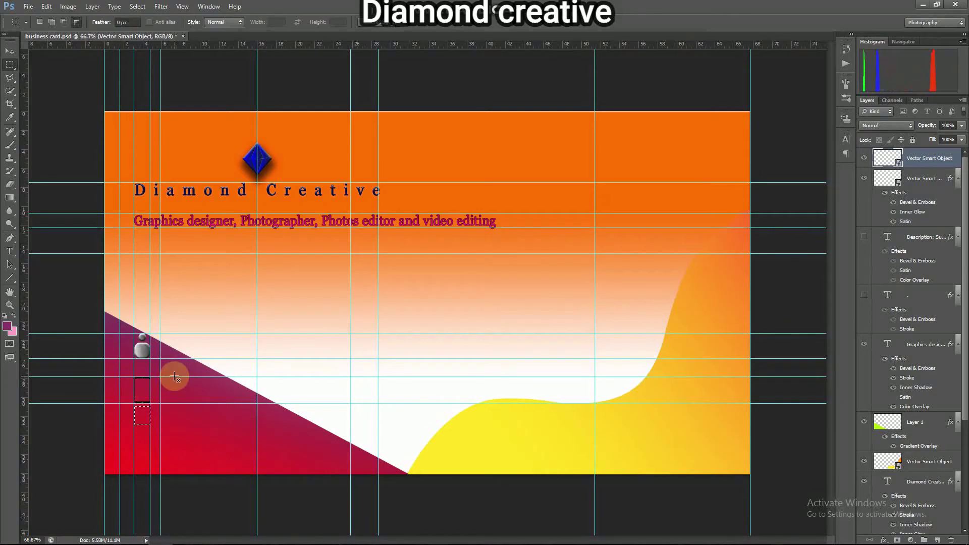
# - Move a horizontal guide to the lower edge of the gap selection and clear the selection
pyautogui.click(11, 52)
pyautogui.moveTo(174, 253); pyautogui.dragTo(165, 422)
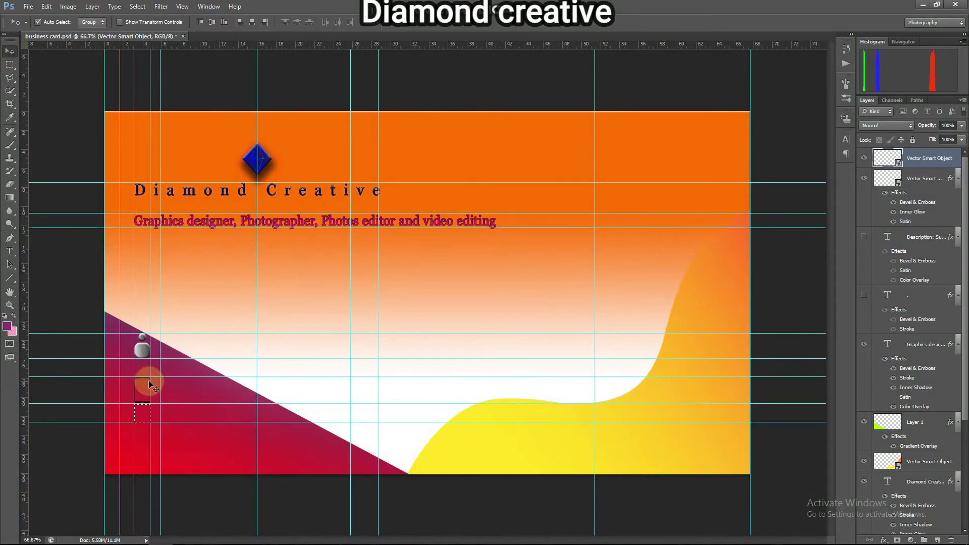
pyautogui.click(10, 65)
pyautogui.click(190, 266)
# - Copy the envelope icon from Illustrator's Untitled-2 document and place it below the phone icon, scaled to 11.63% width and 12.87% height
pyautogui.moveTo(206, 540)
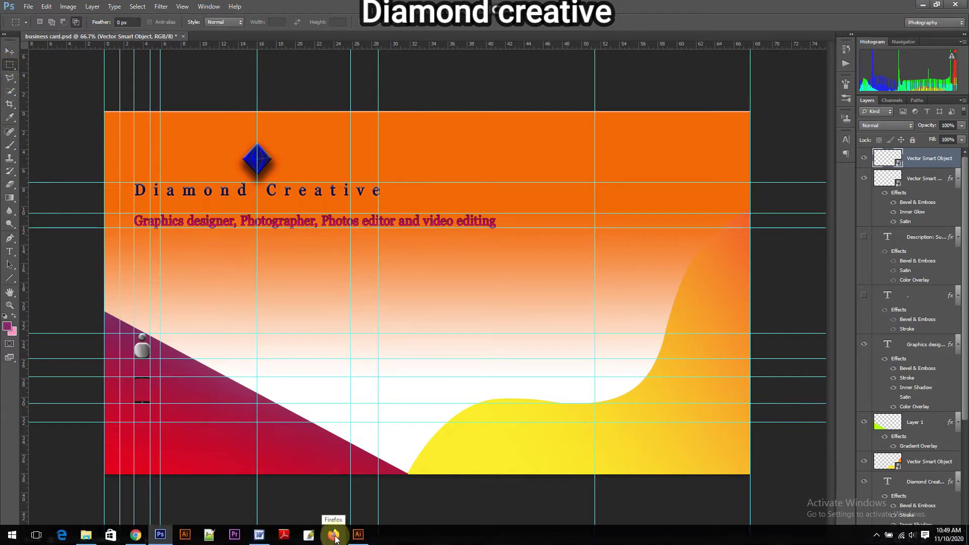
pyautogui.click(358, 535)
pyautogui.click(633, 324)
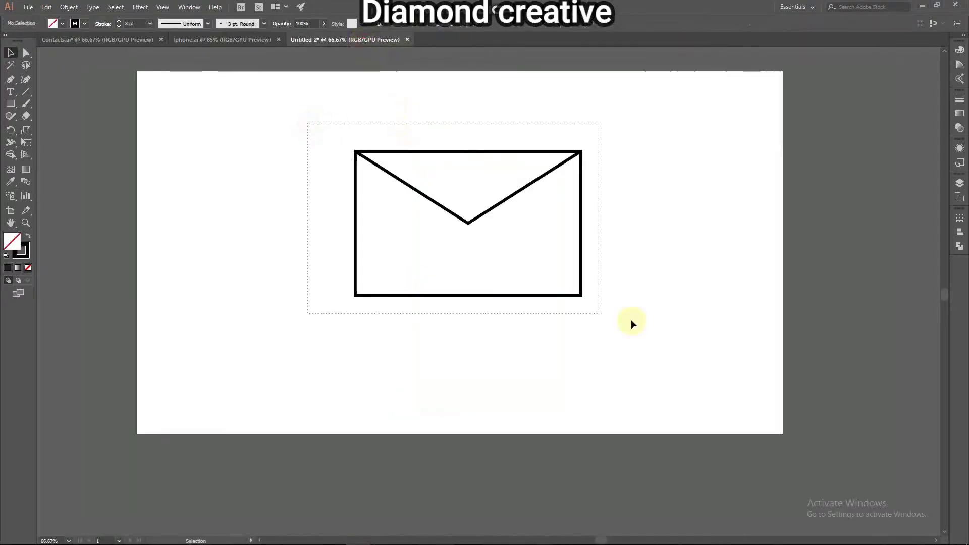
pyautogui.click(454, 166)
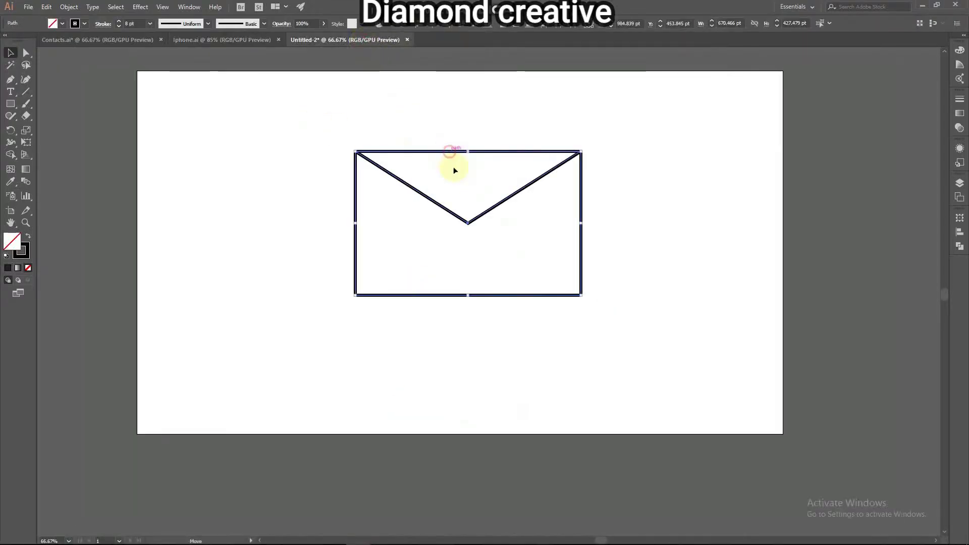
pyautogui.click(162, 533)
pyautogui.hotkey('ctrl', 'v')
pyautogui.moveTo(249, 205); pyautogui.dragTo(141, 432)
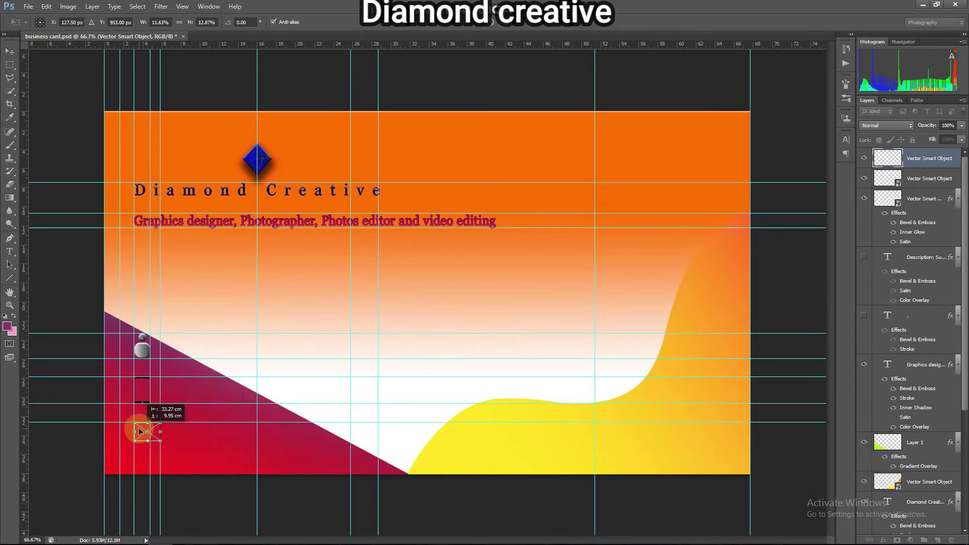